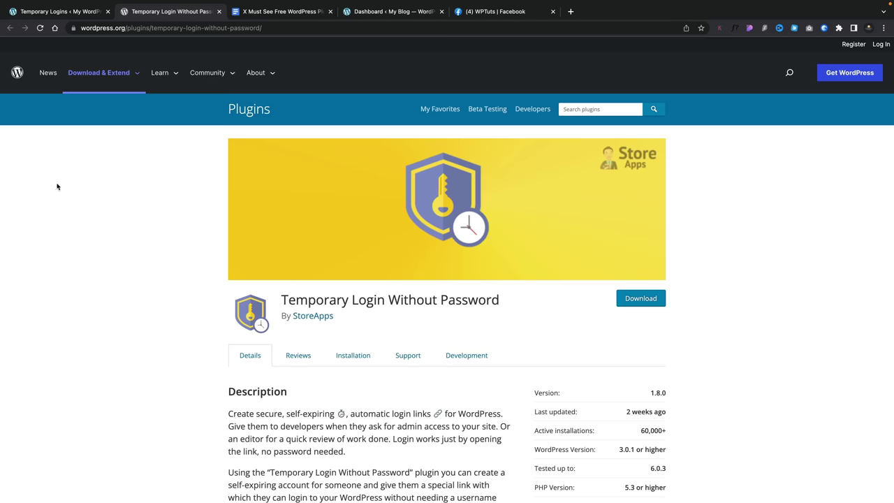
- Bring up the site's Temporary Logins admin page from the plugin directory listing
left_click(85, 12)
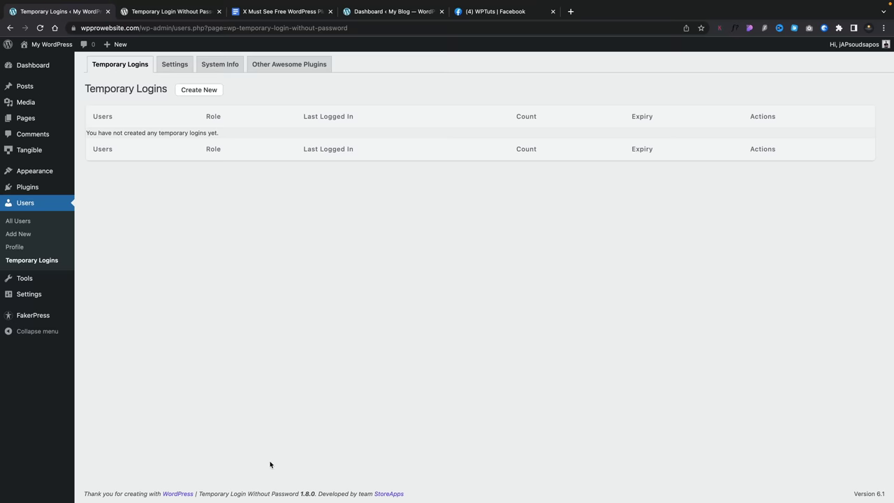
- Go to the Dashboard and open Users > Temporary Logins
left_click(28, 65)
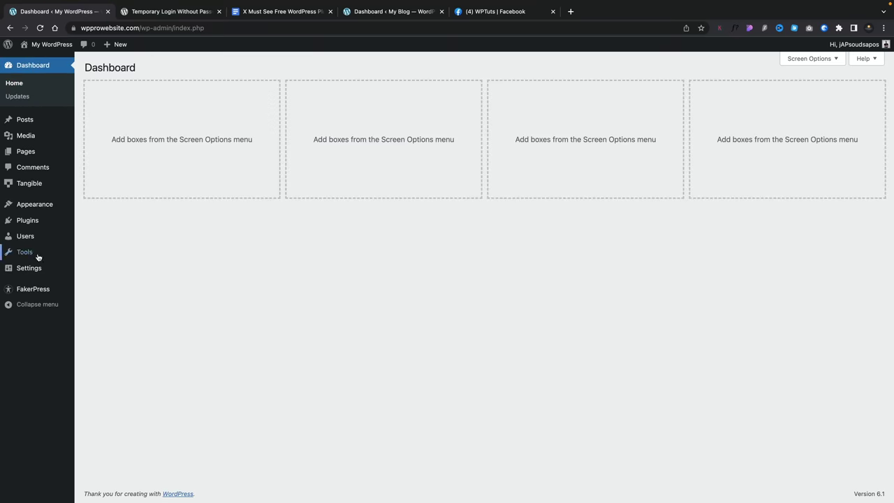
mouse_move(31, 236)
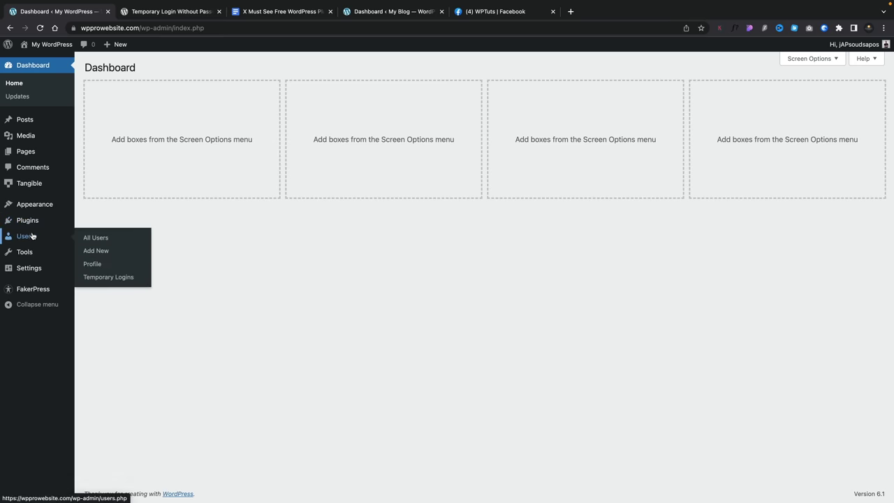
left_click(106, 278)
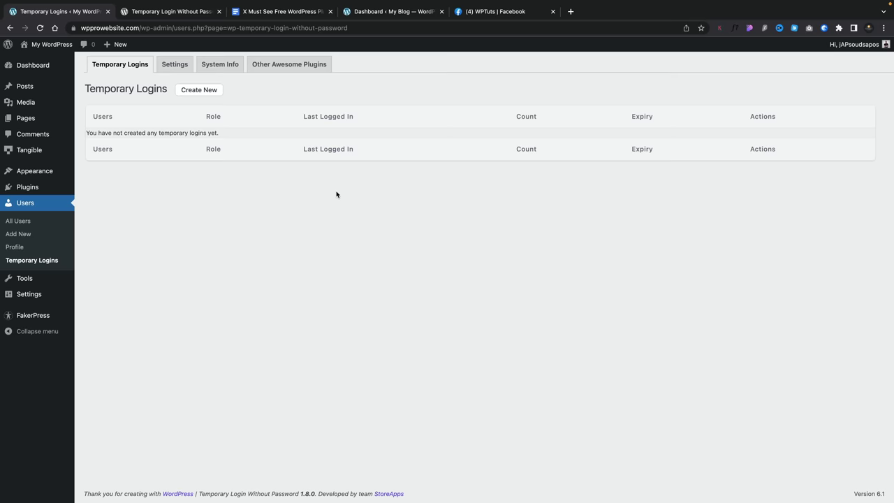
- Save Temporary Login settings with Subscriber, Contributor and Author visible, Dashboard redirect, One Week expiry
left_click(175, 65)
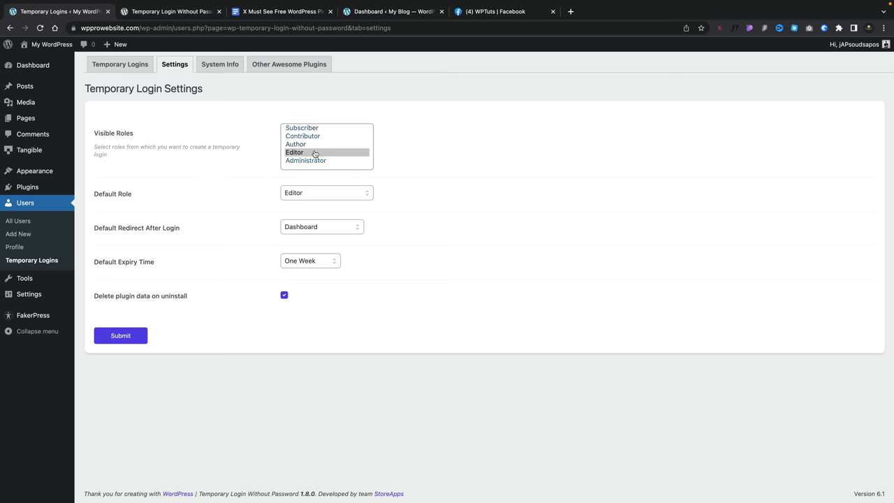
left_click(311, 144, "super")
left_click(323, 136, "super")
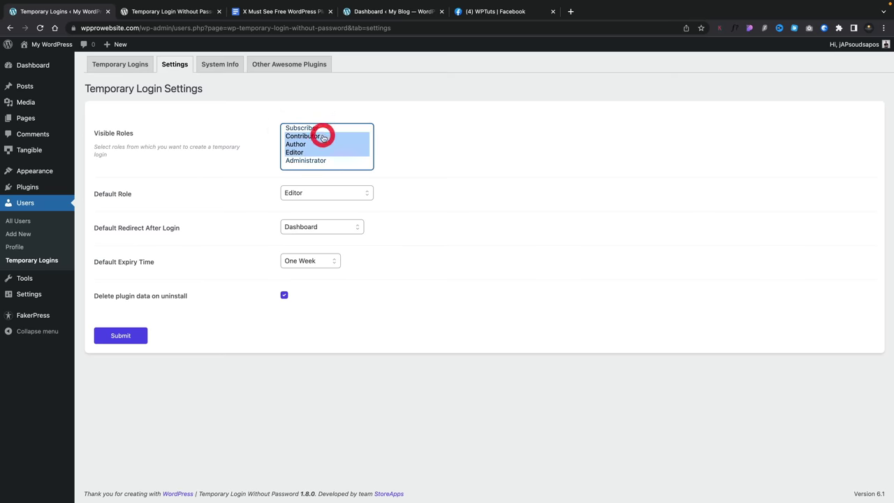
left_click(321, 128, "super")
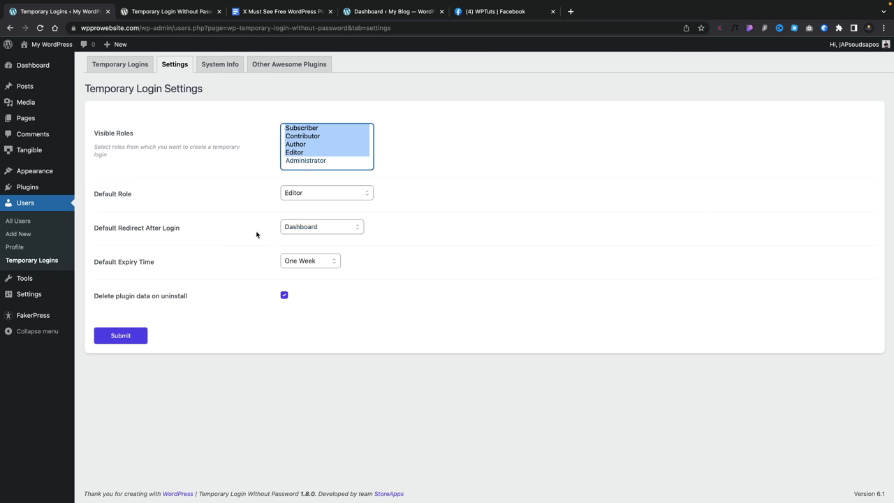
left_click(315, 228)
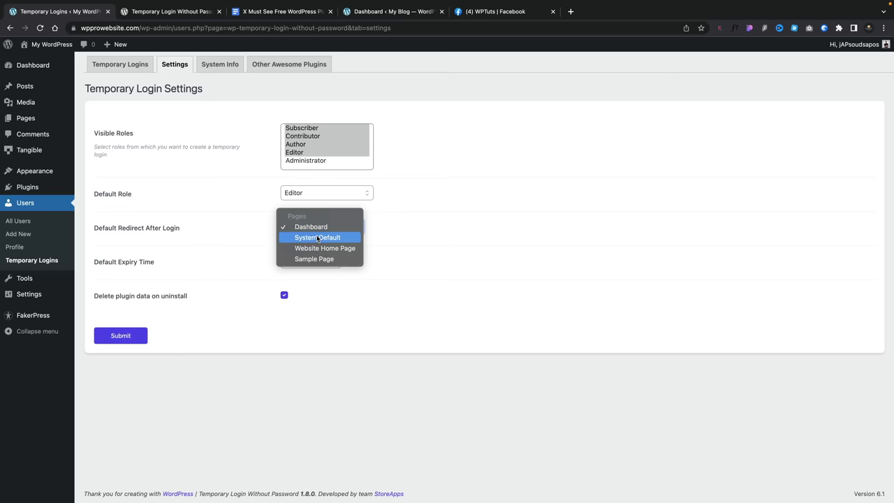
key("Escape")
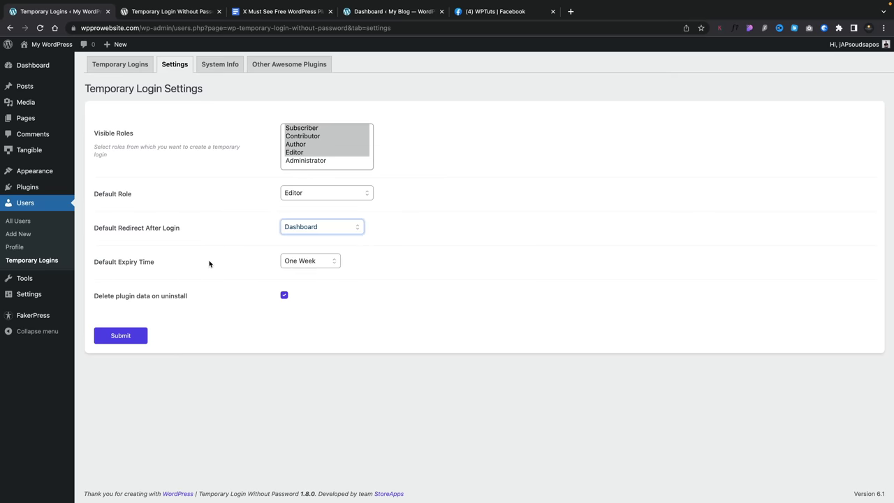
left_click(290, 260)
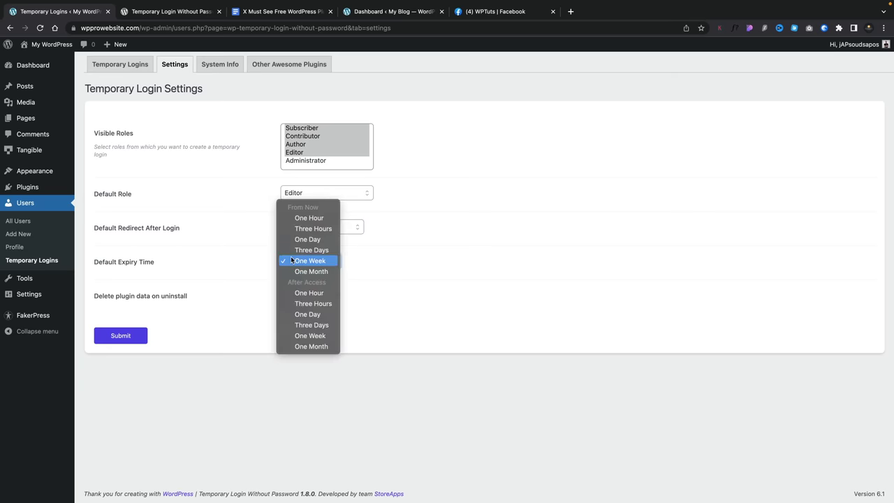
left_click(245, 263)
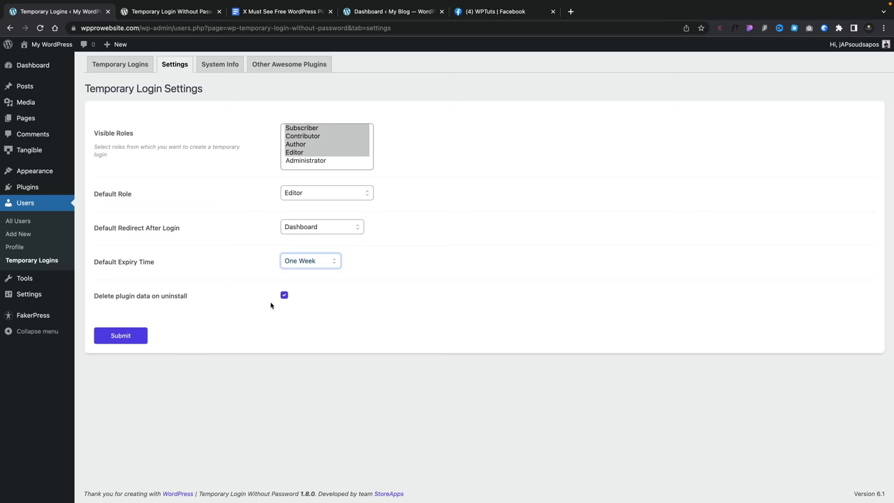
left_click(131, 338)
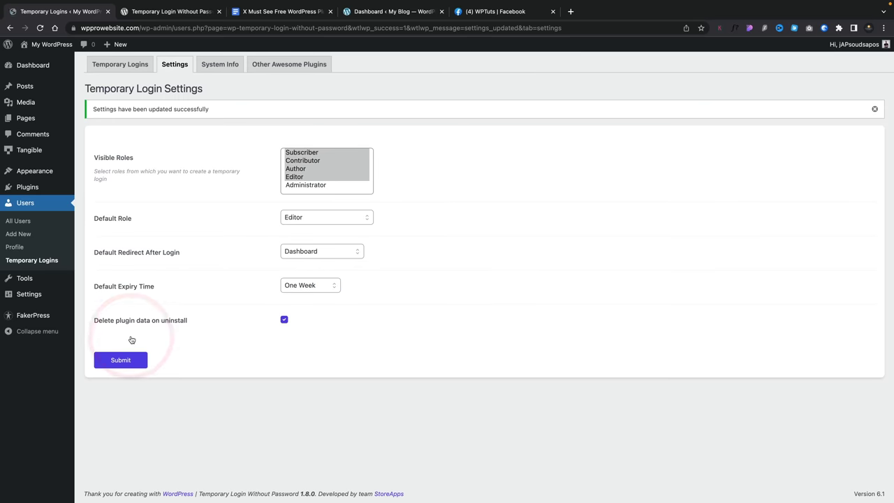
left_click(124, 65)
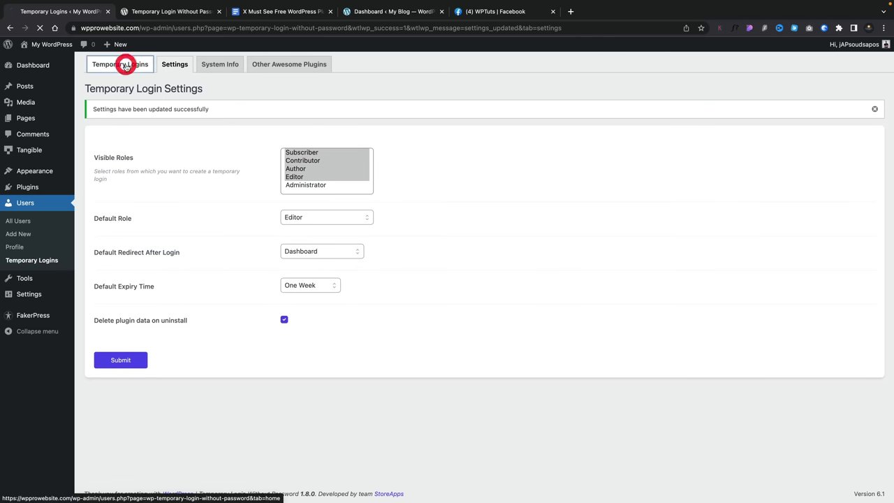
- Start a new temporary login, entering the user's e-mail address and first name
left_click(201, 92)
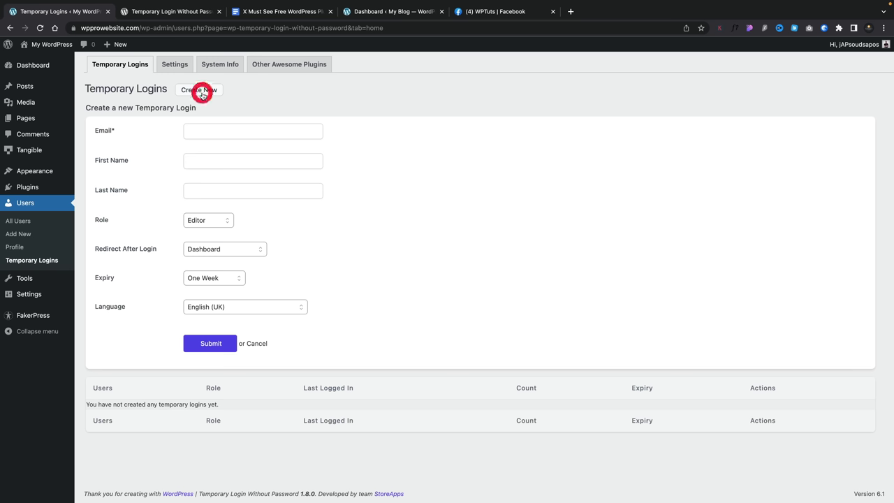
left_click(229, 130)
left_click(225, 158)
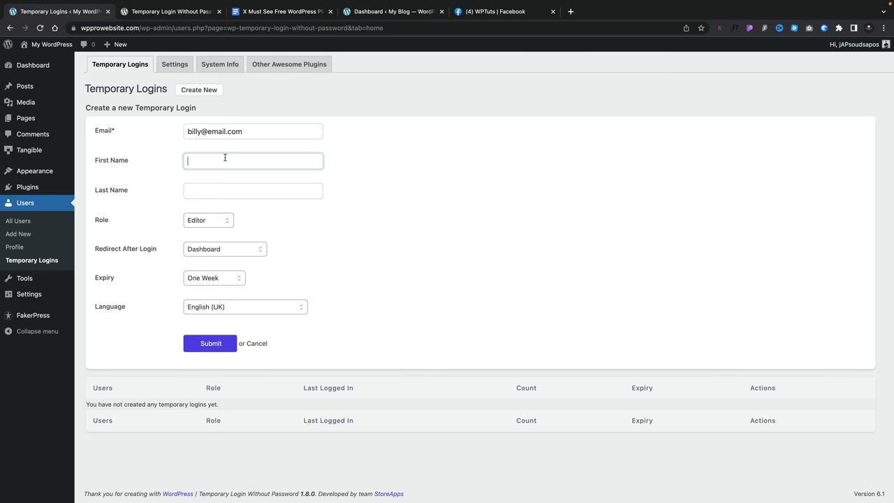
type("Billy")
- Create the login with Editor role, Dashboard redirect and English (UK) language
left_click(224, 221)
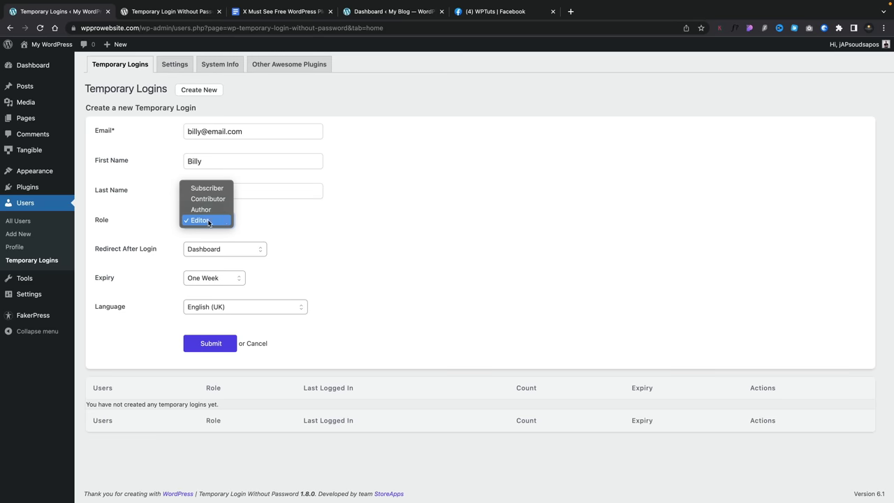
left_click(287, 217)
left_click(259, 250)
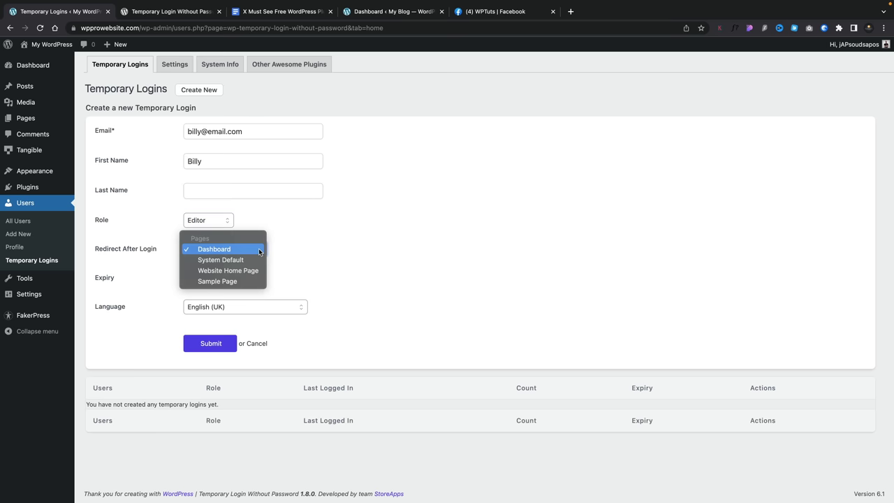
left_click(338, 250)
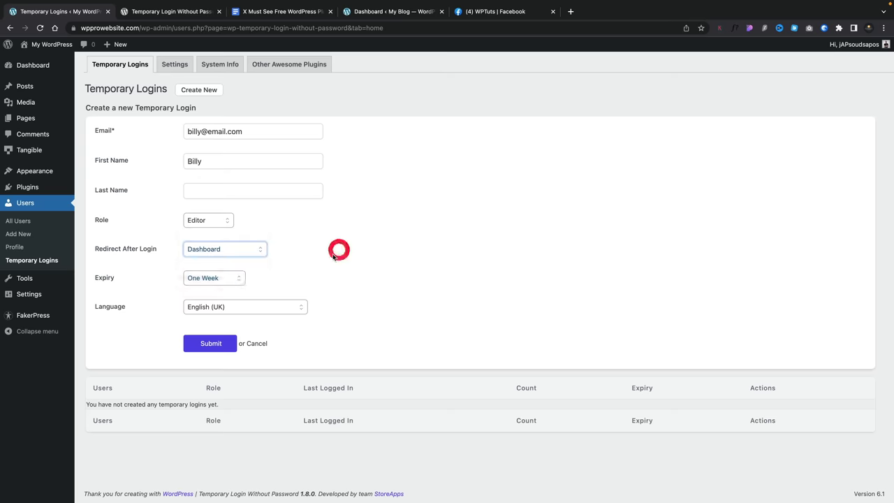
left_click(246, 308)
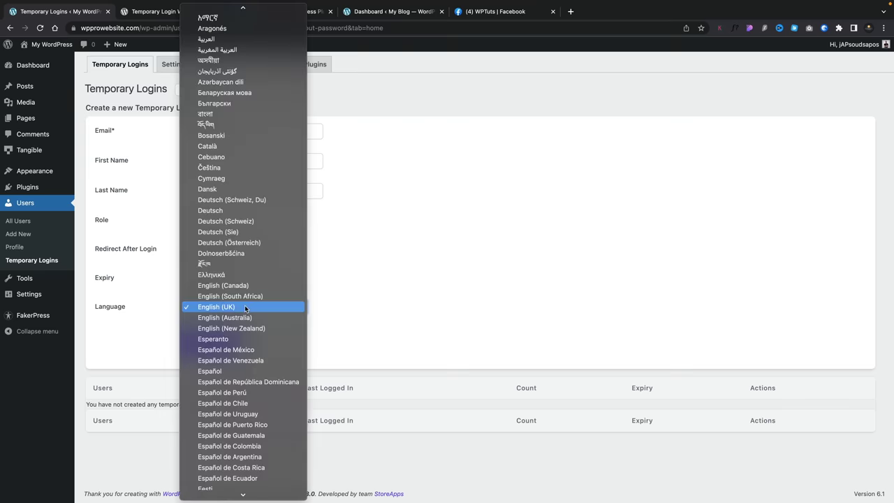
left_click(351, 292)
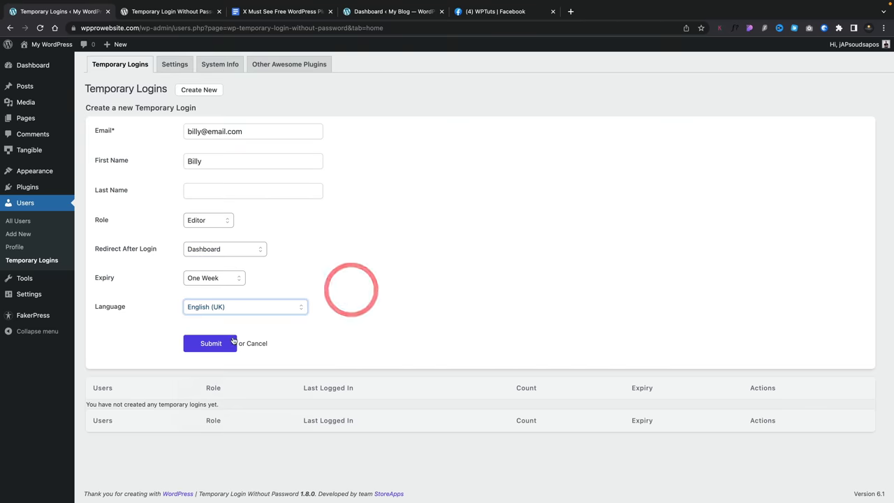
left_click(204, 344)
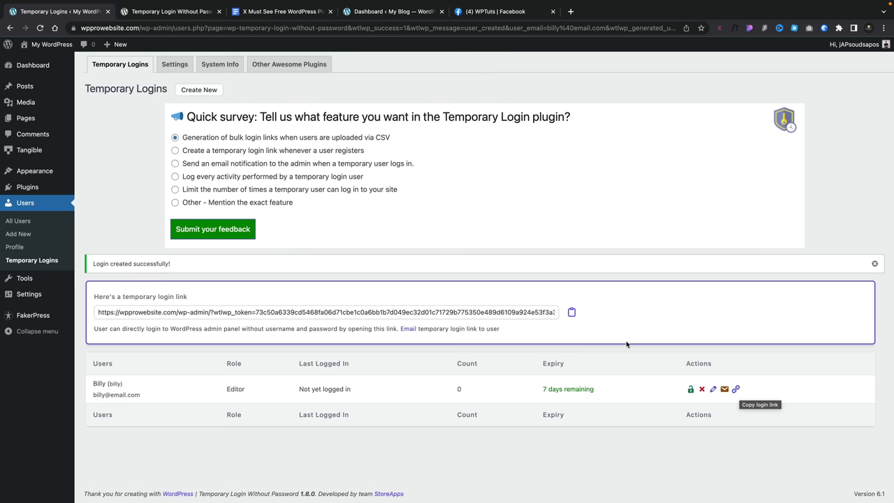
- Copy the temporary login link and load it in a new incognito window
left_click(574, 311)
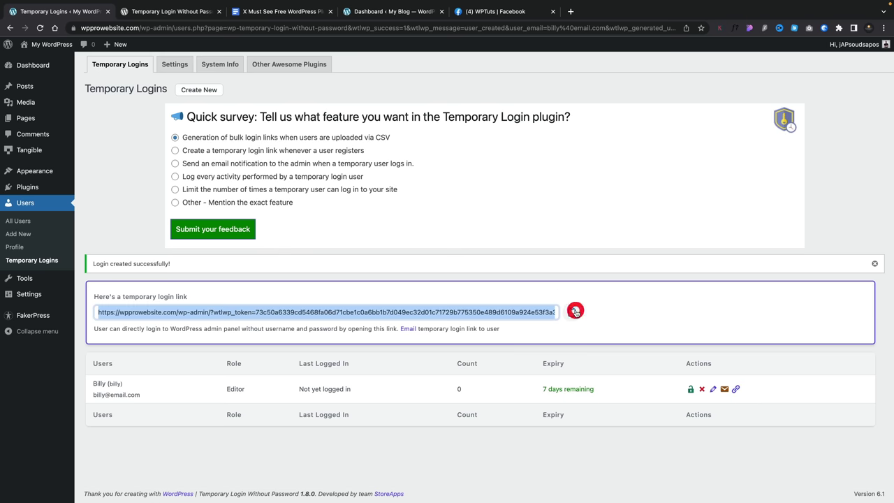
left_click(884, 28)
left_click(814, 72)
left_click(215, 29)
key("Return")
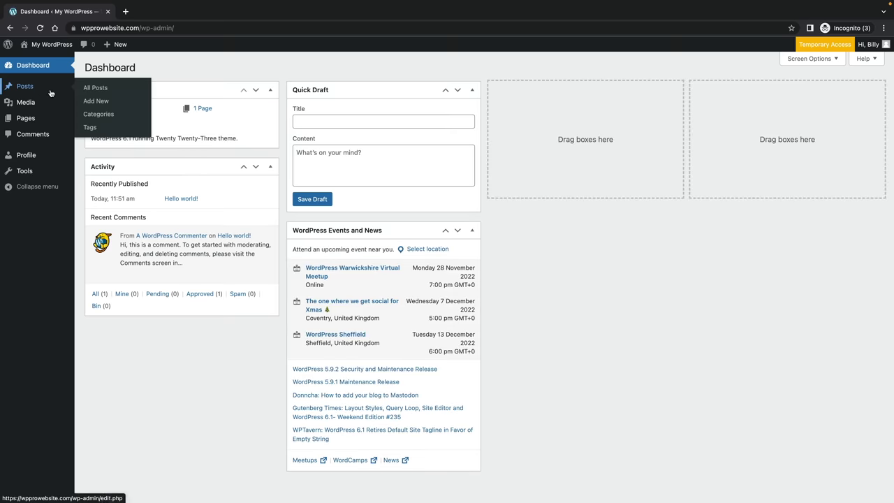
- As the temporary user, try the Profile page, return to the Dashboard, and view All Posts
left_click(29, 157)
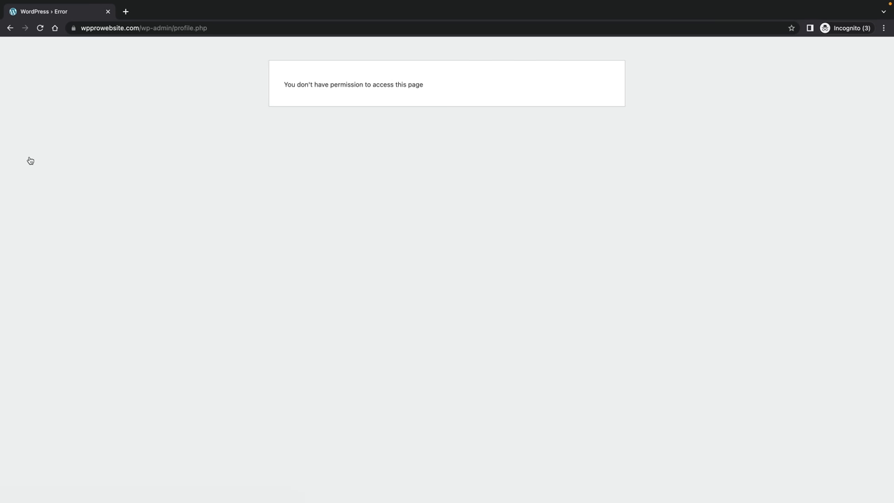
left_click(10, 28)
mouse_move(19, 89)
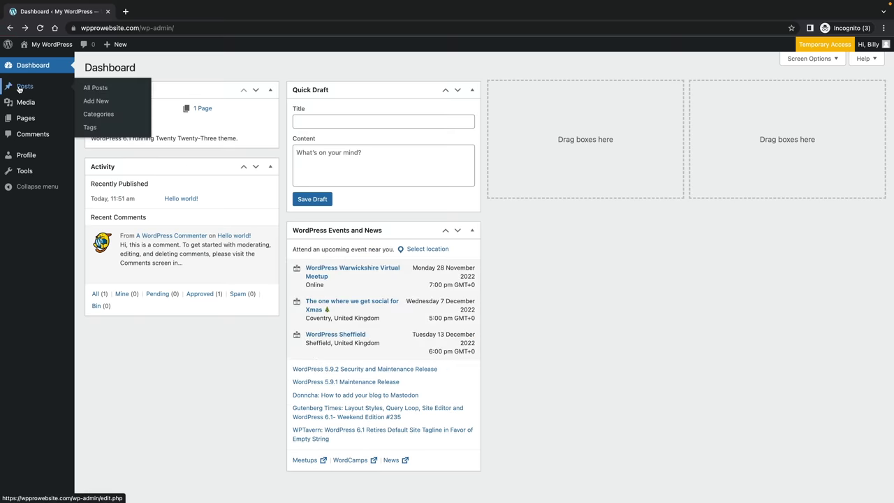
left_click(98, 88)
mouse_move(141, 138)
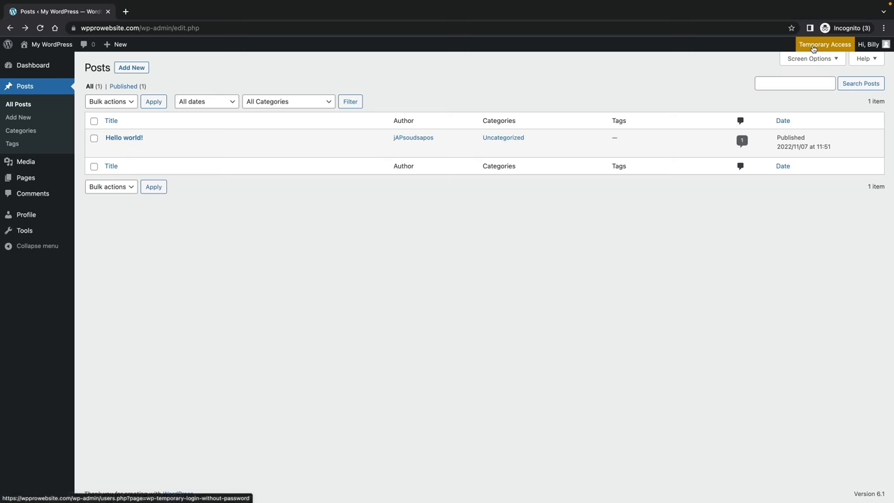
mouse_move(872, 47)
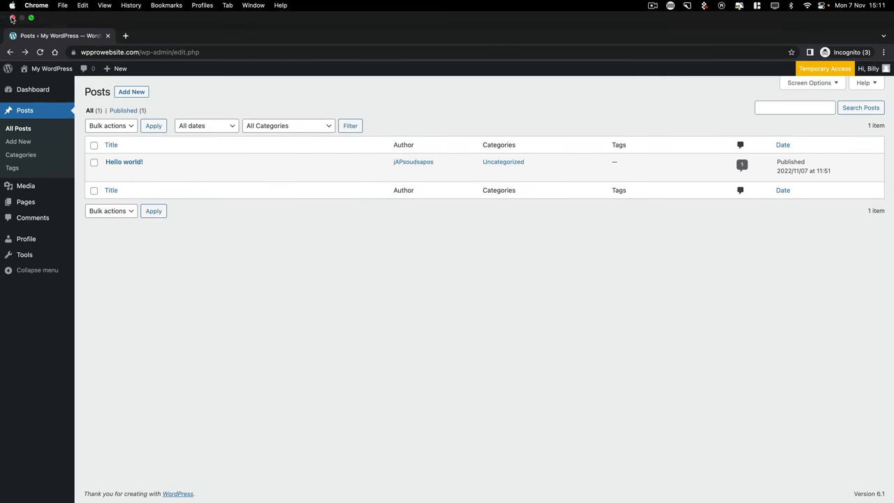
- Close the incognito window and delete the temporary user's login, confirming the deletion
left_click(12, 19)
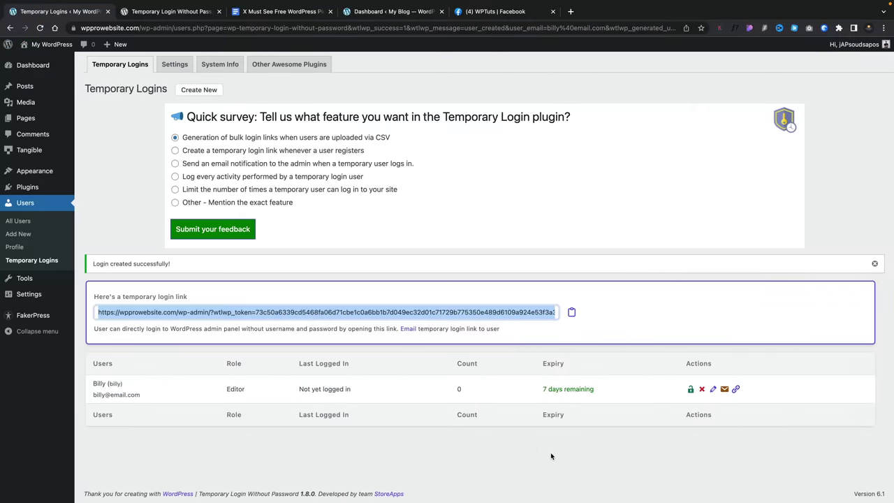
left_click(702, 389)
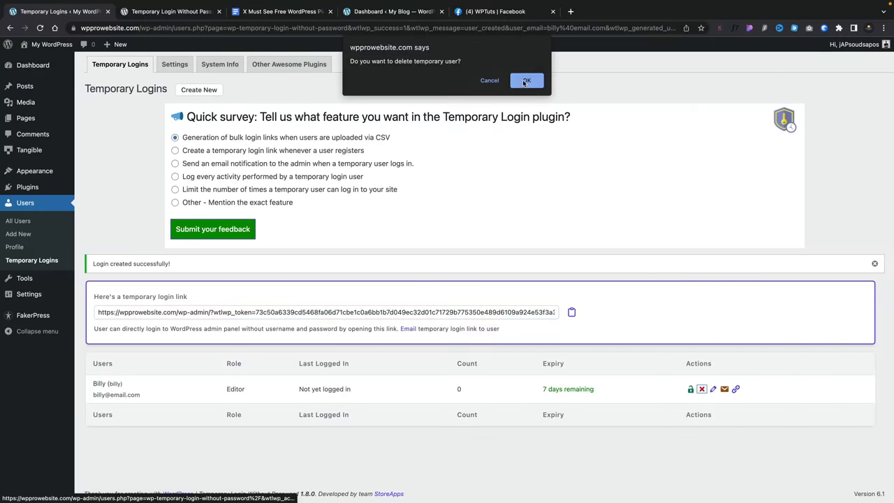
left_click(525, 82)
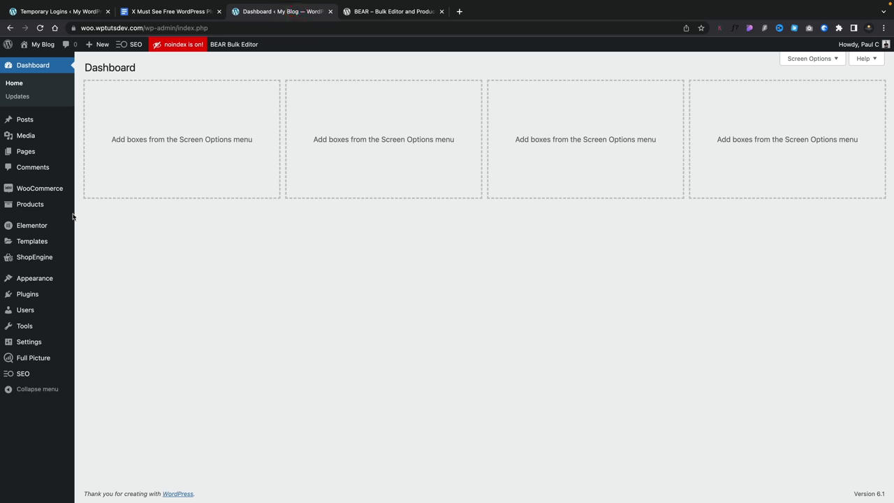
- Open Products > BEAR Bulk Editor and scroll through the product table
mouse_move(41, 203)
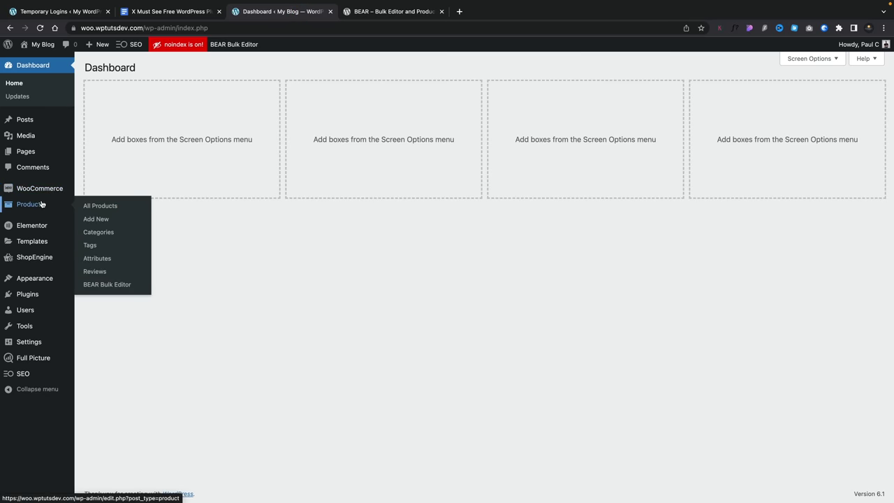
left_click(118, 285)
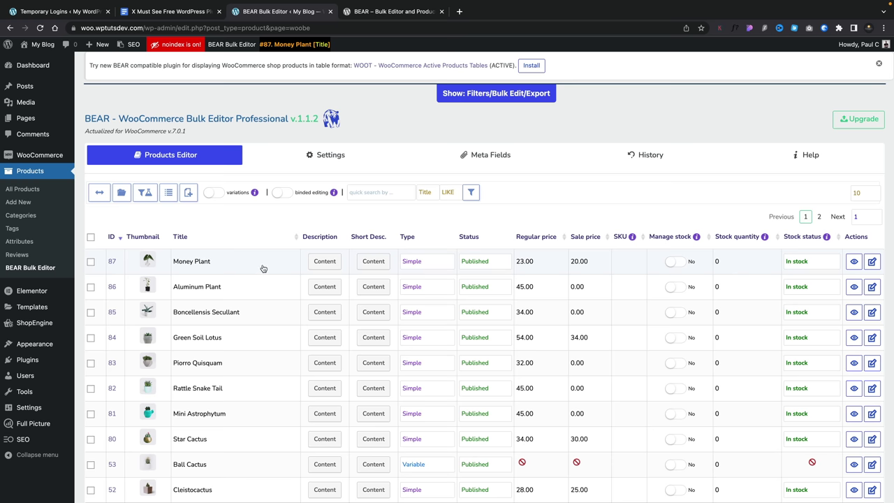
scroll(263, 269, "down", 1)
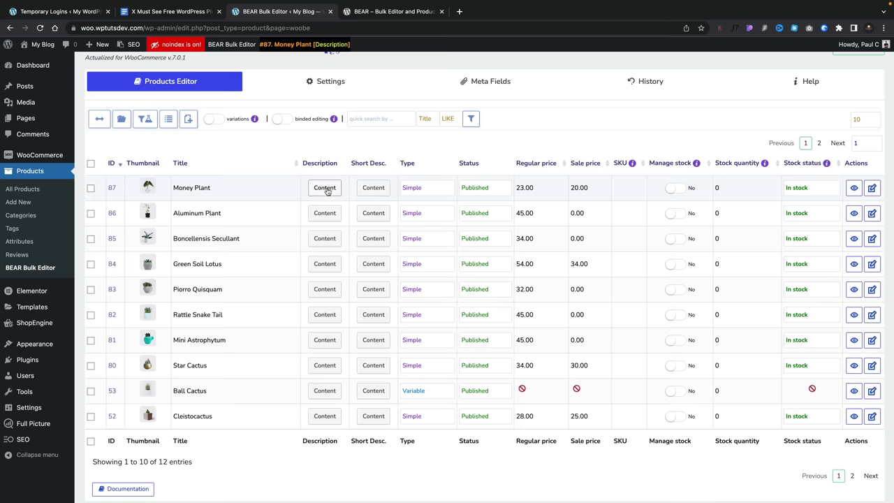
left_click(325, 188)
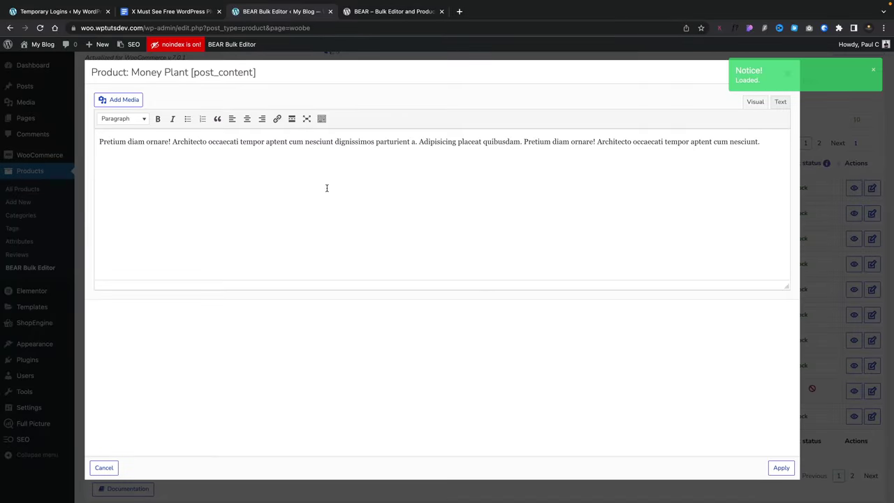
left_click(787, 73)
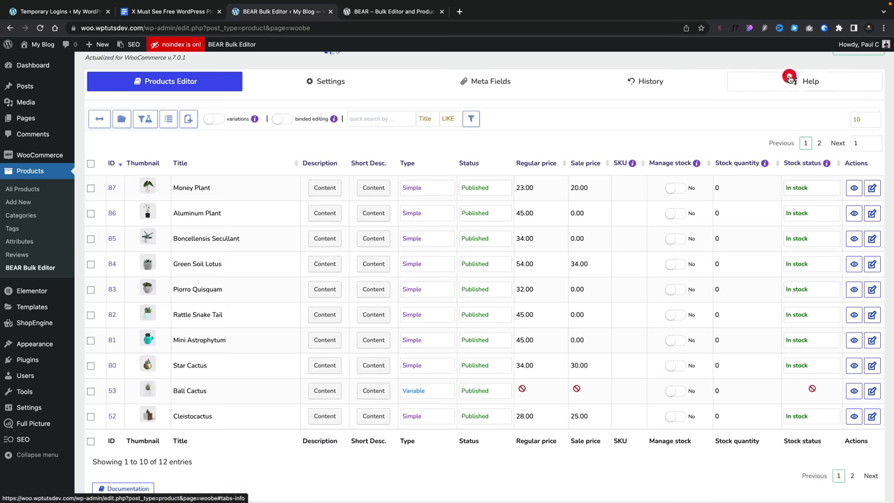
left_click(431, 189)
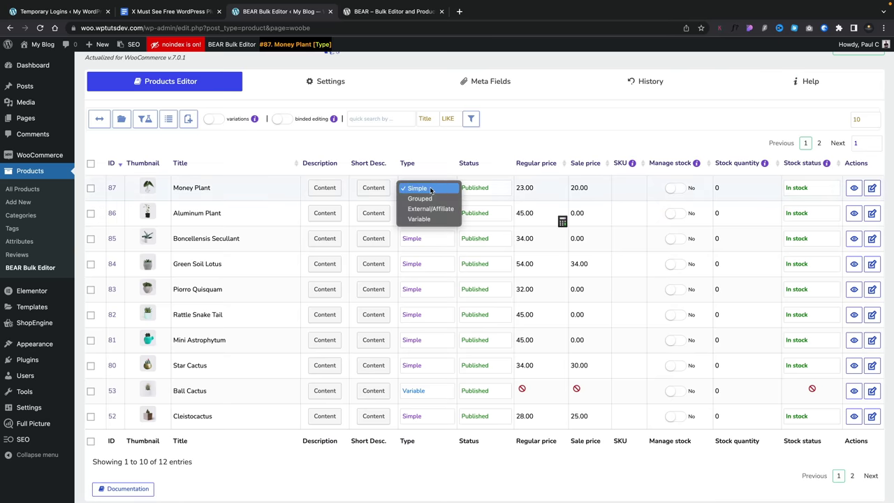
left_click(442, 143)
left_click(476, 188)
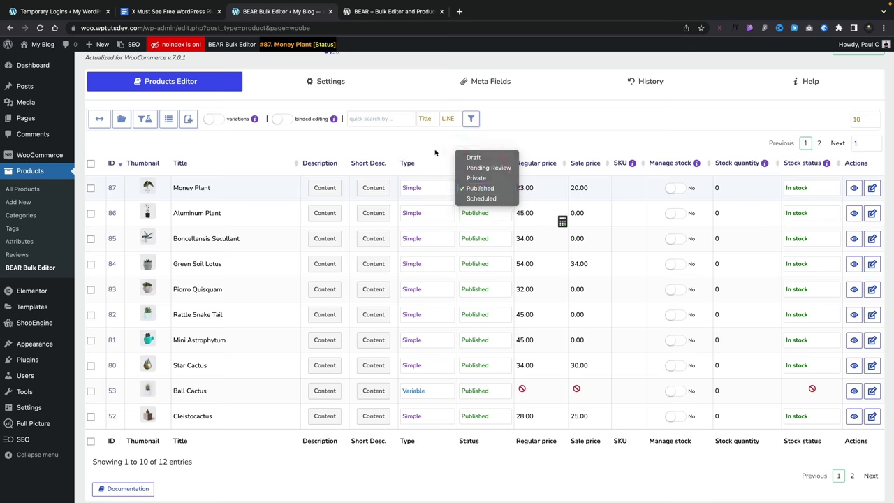
left_click(428, 126)
left_click(542, 190)
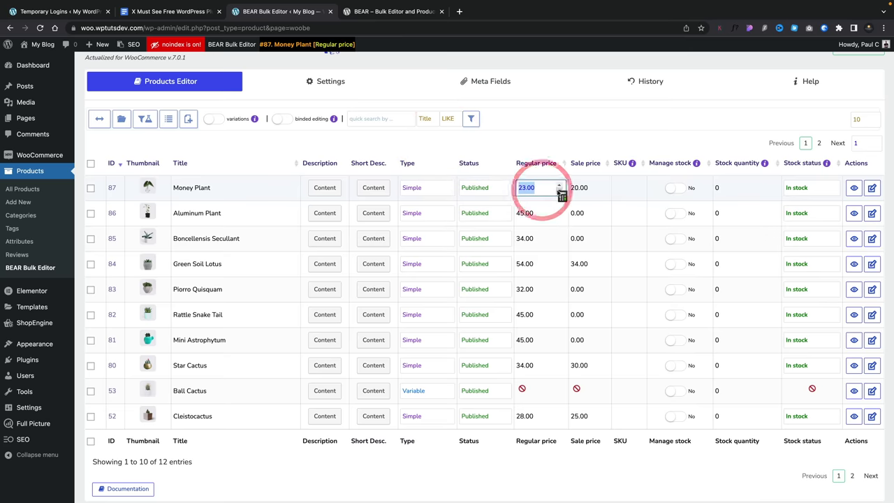
left_click(563, 197)
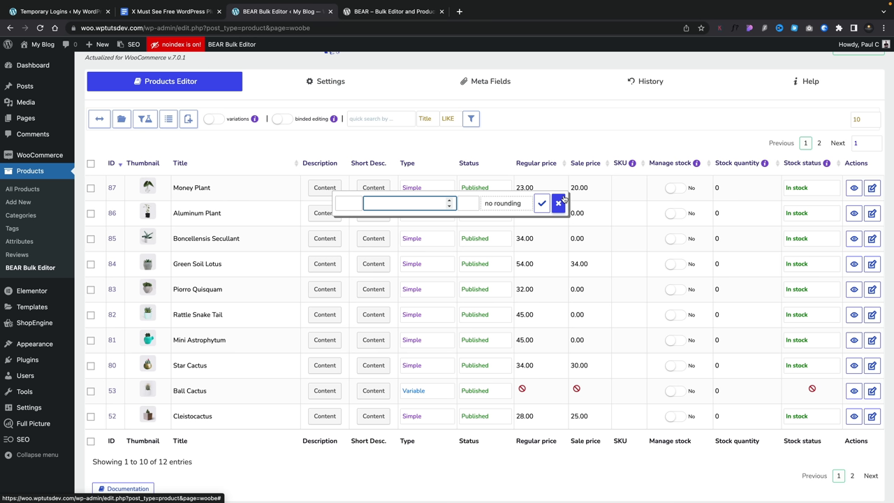
left_click(491, 203)
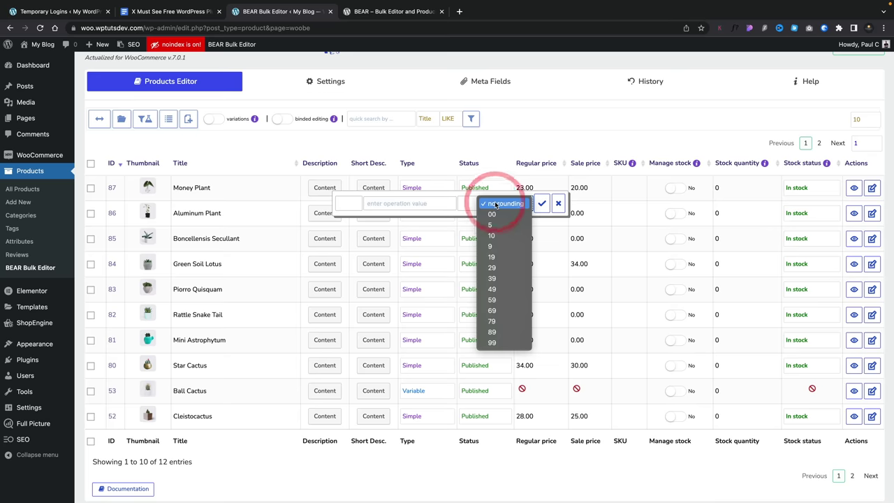
left_click(529, 139)
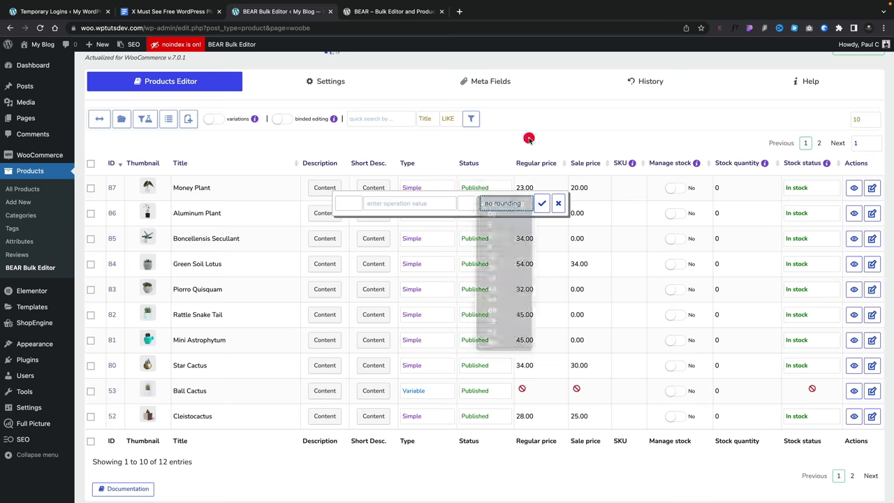
left_click(559, 204)
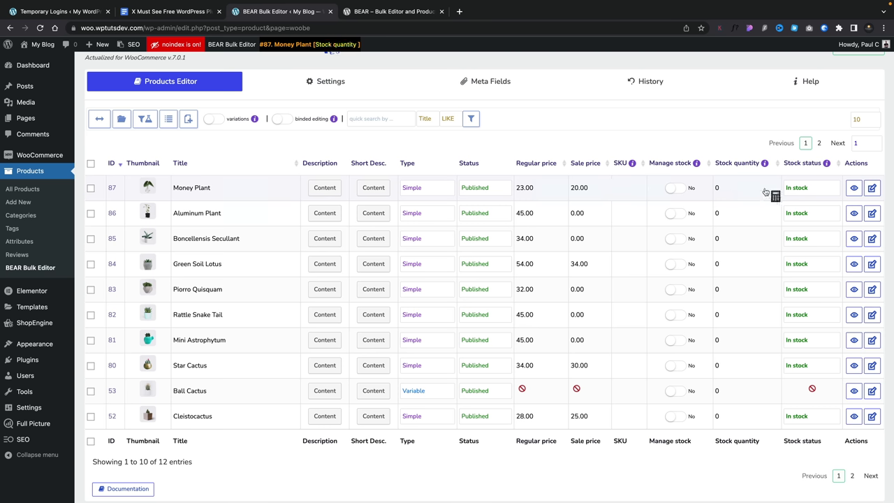
left_click(853, 188)
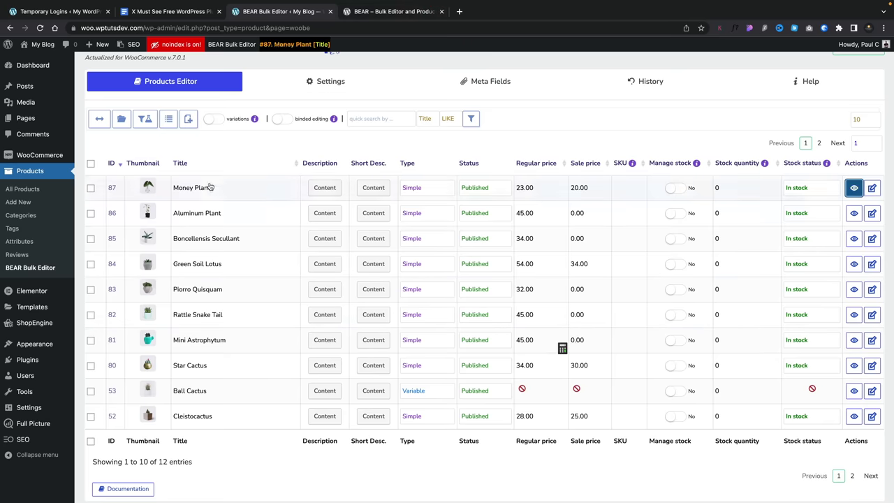
- Load the saved Variable products filter profile in the BEAR table
left_click(145, 118)
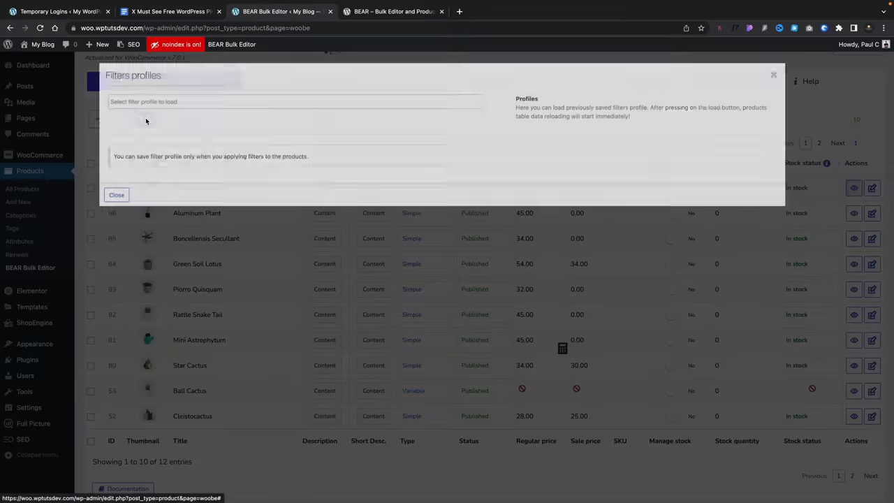
left_click(154, 102)
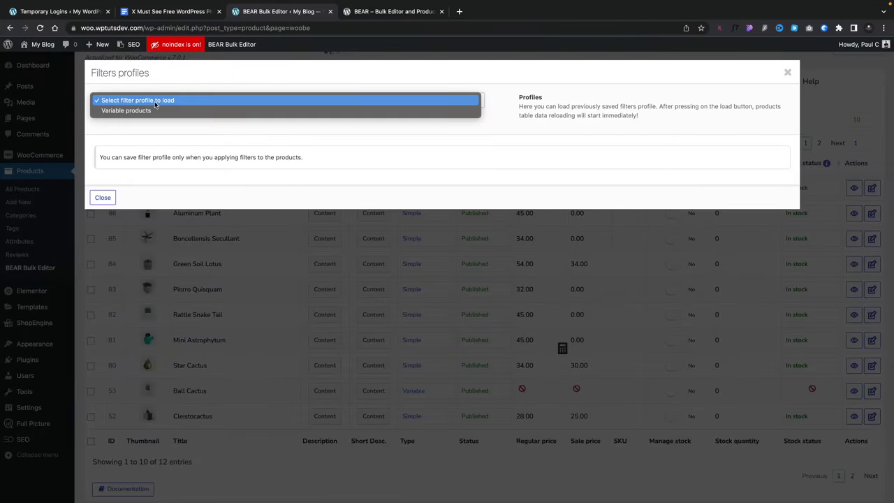
left_click(156, 109)
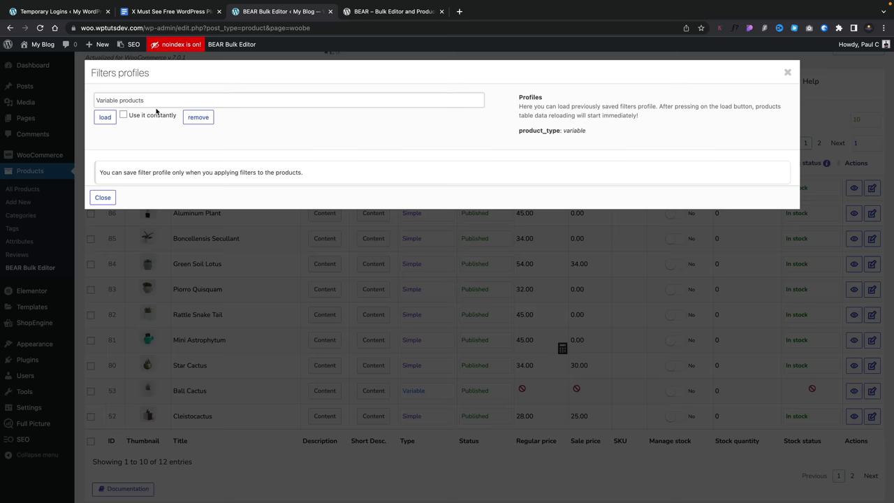
left_click(106, 117)
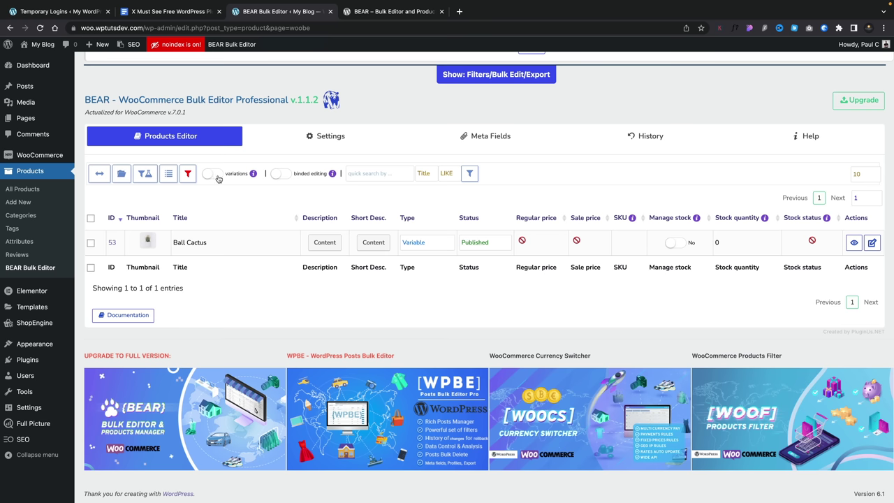
- Turn on the variations toggle to reveal the Ball Cactus variations
left_click(212, 173)
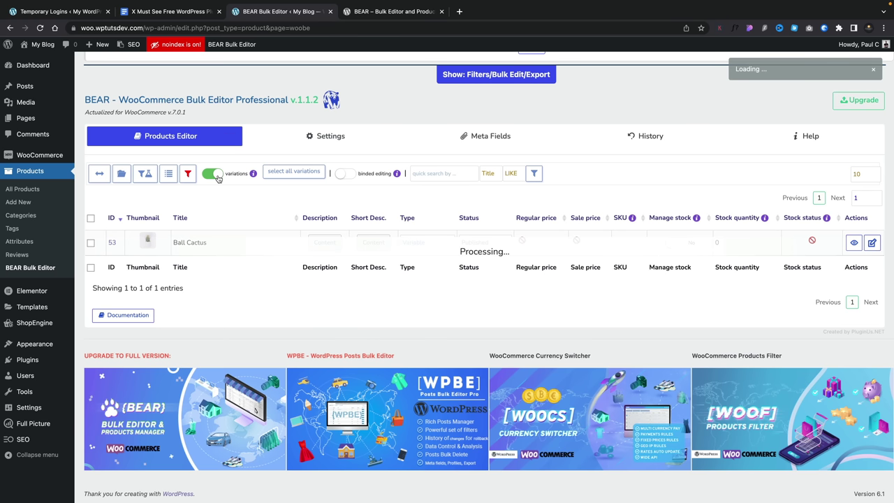
scroll(218, 179, "down", 1)
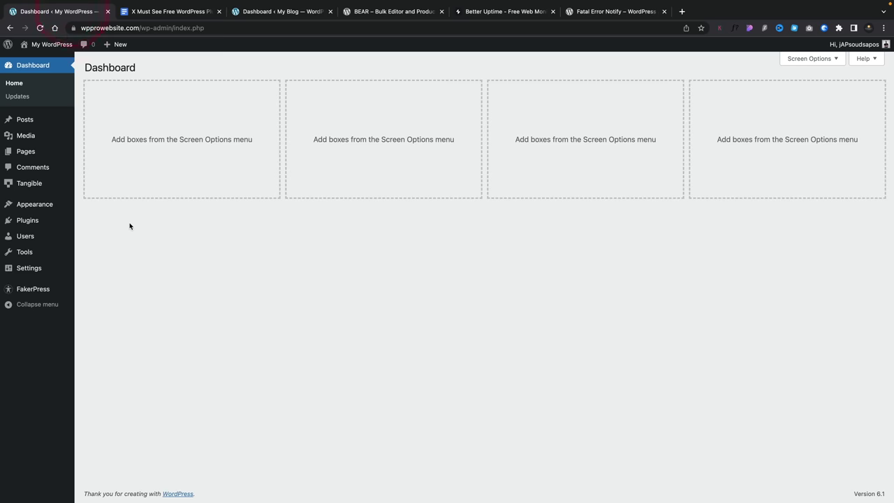
mouse_move(39, 268)
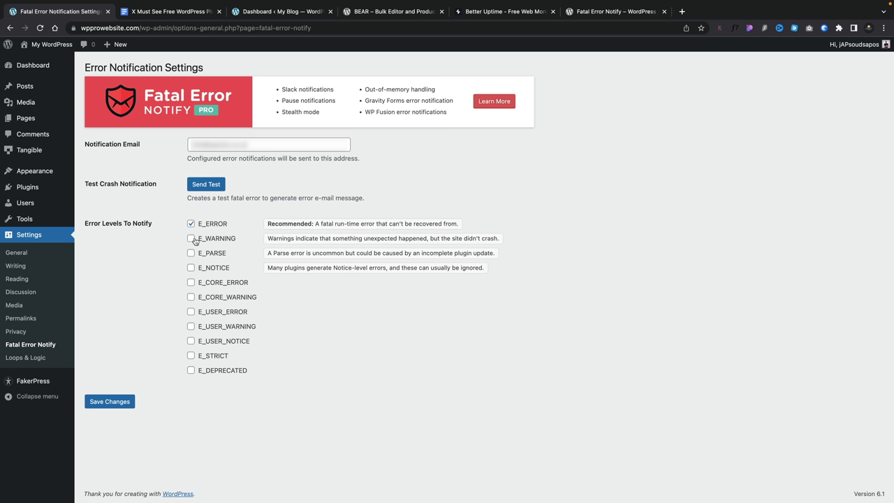
- Enable Fatal Error Notify alerts for E_WARNING, E_PARSE, E_NOTICE, E_CORE_ERROR and E_CORE_WARNING
left_click(192, 239)
left_click(192, 254)
left_click(193, 268)
left_click(191, 282)
left_click(192, 297)
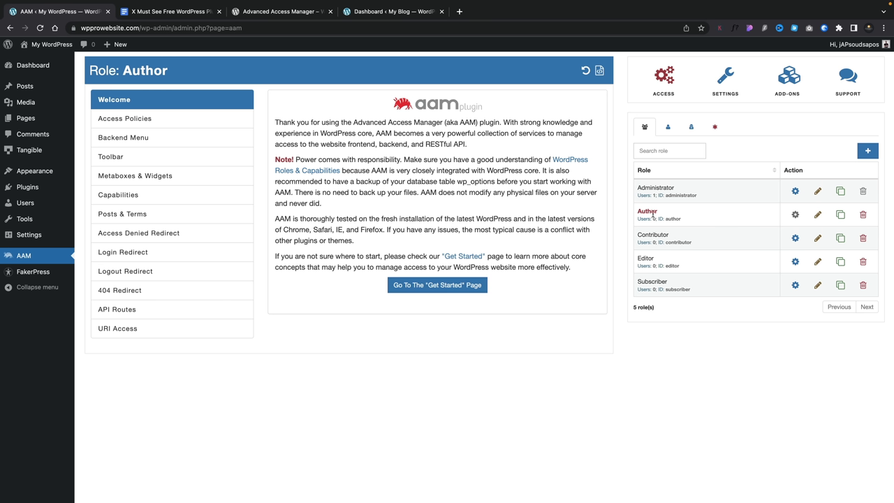
- Review the Contributor role's Toolbar, Posts & Terms and Capabilities access settings in AAM
left_click(796, 239)
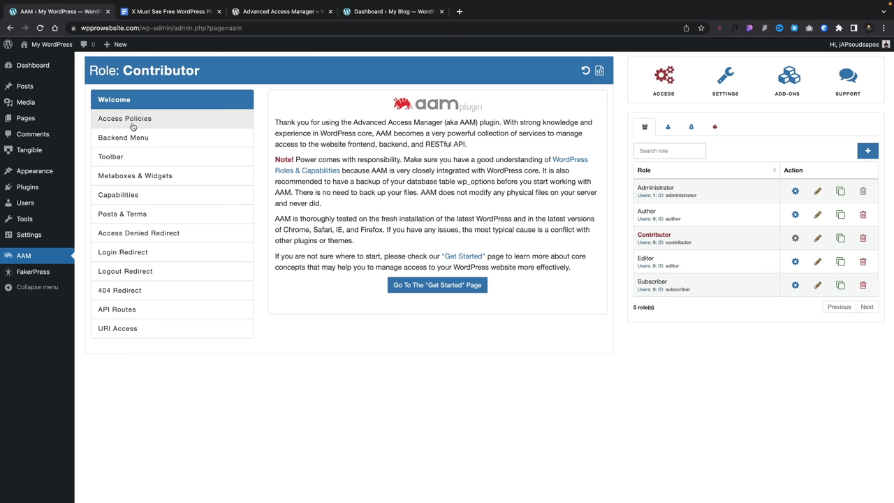
left_click(119, 160)
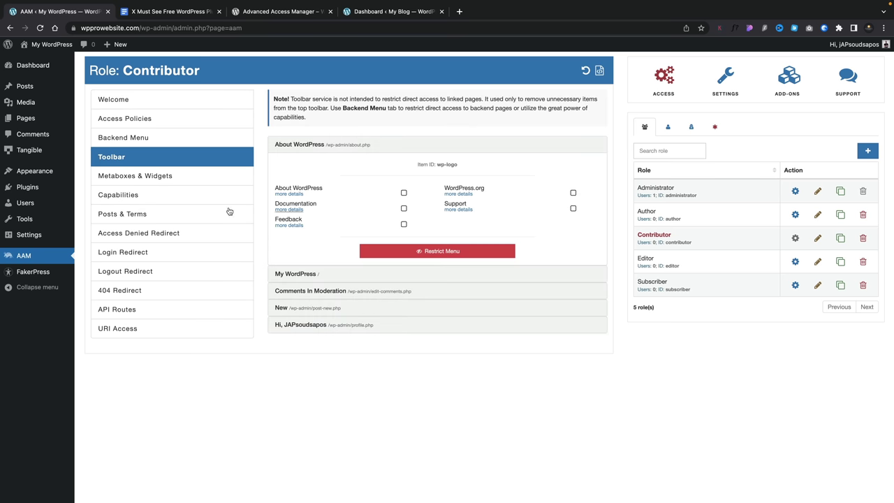
left_click(147, 216)
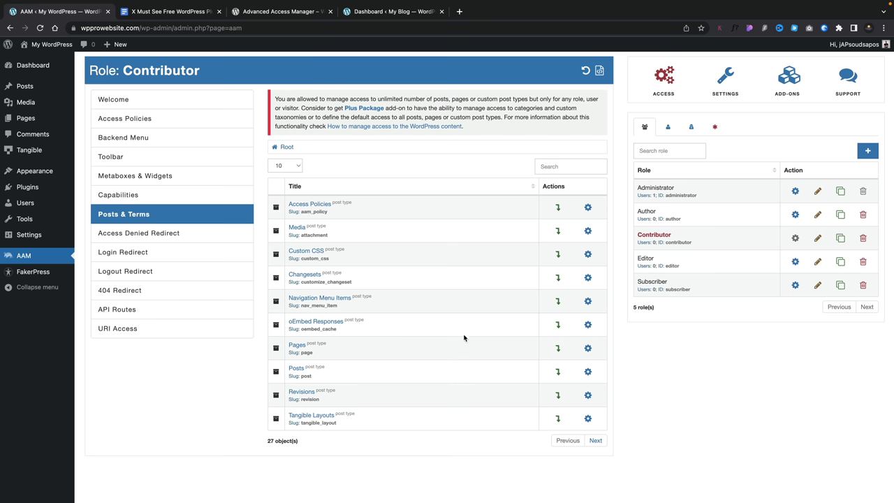
left_click(132, 193)
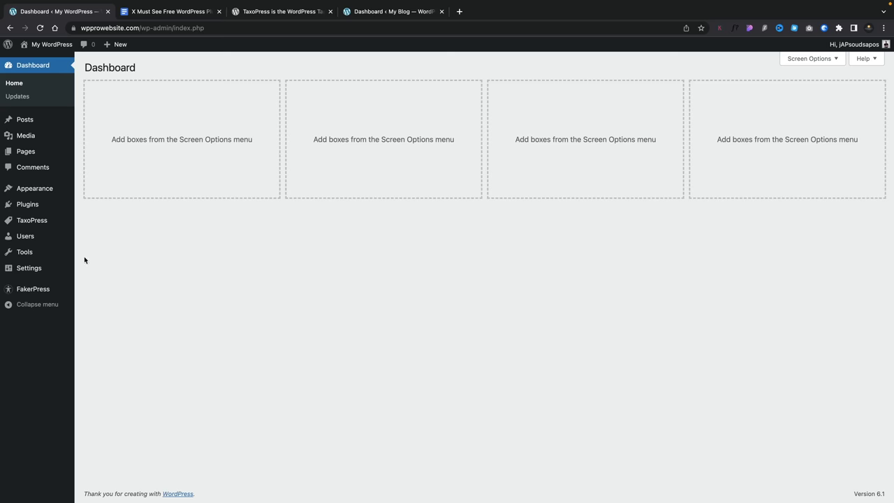
- Open the Categories taxonomy for editing in TaxoPress Taxonomies
mouse_move(36, 219)
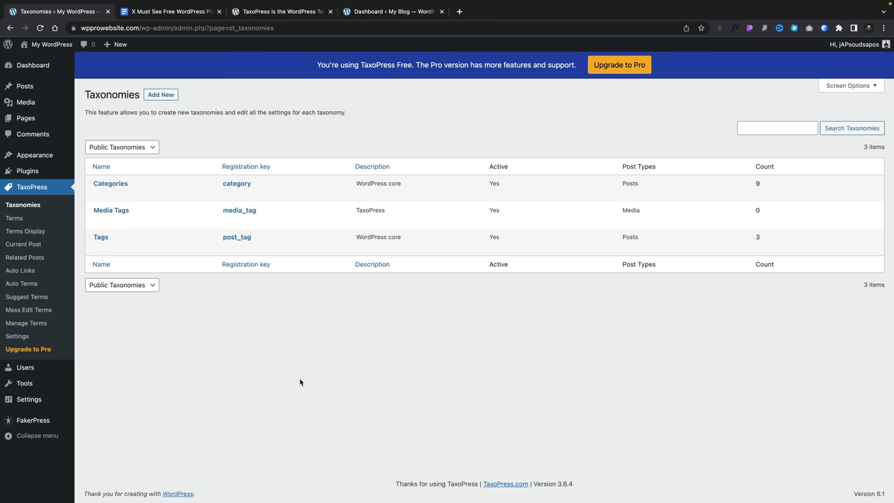
mouse_move(135, 197)
left_click(116, 185)
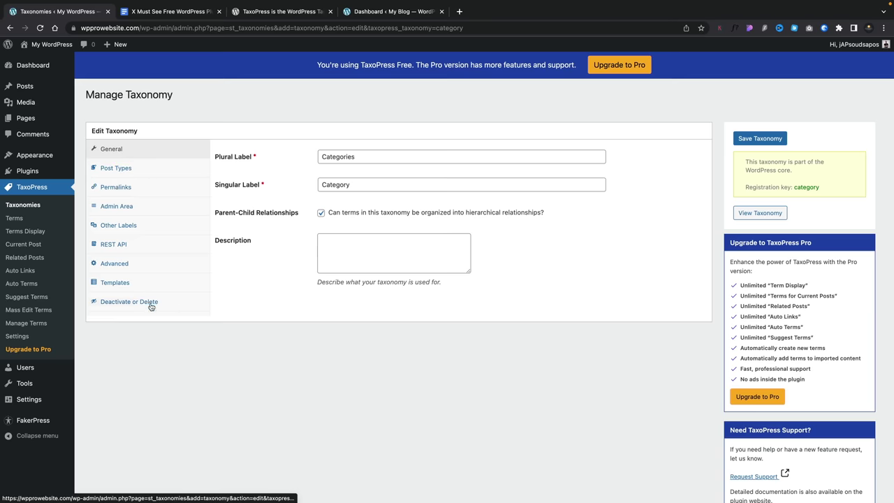
- Review the Categories post types, permalinks, admin area and label settings, then list all terms
left_click(129, 168)
left_click(131, 187)
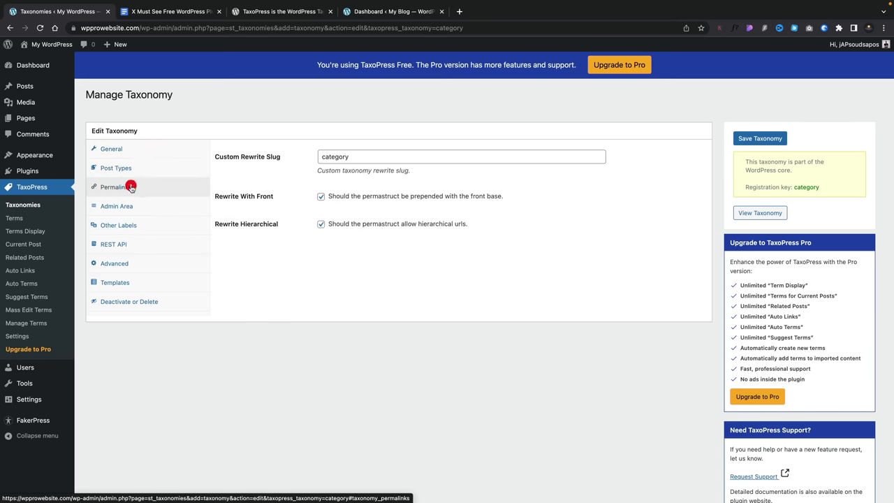
left_click(130, 206)
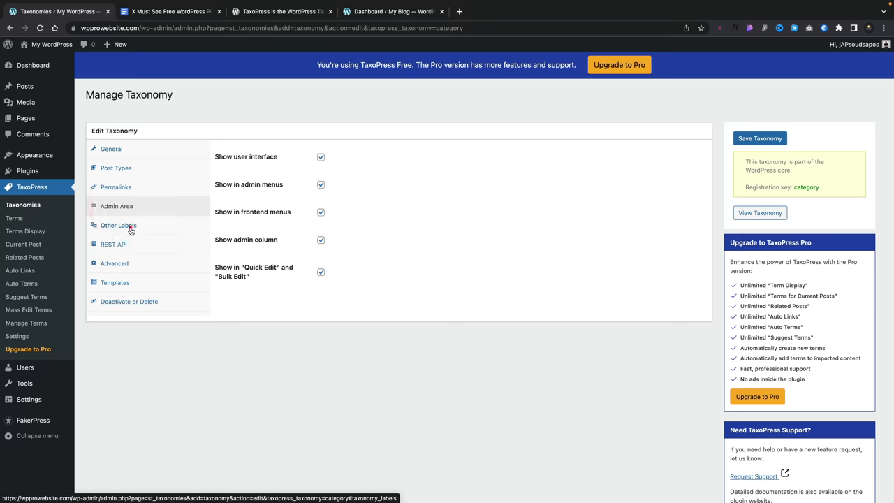
left_click(130, 229)
left_click(124, 153)
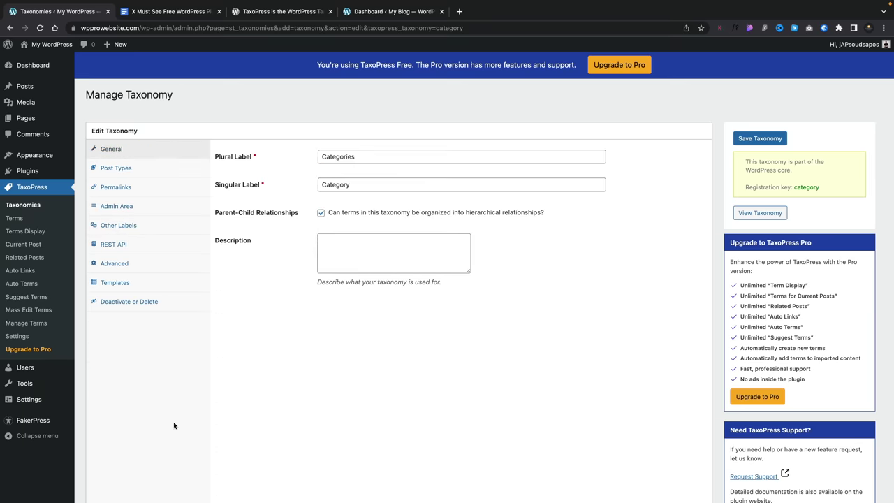
left_click(16, 219)
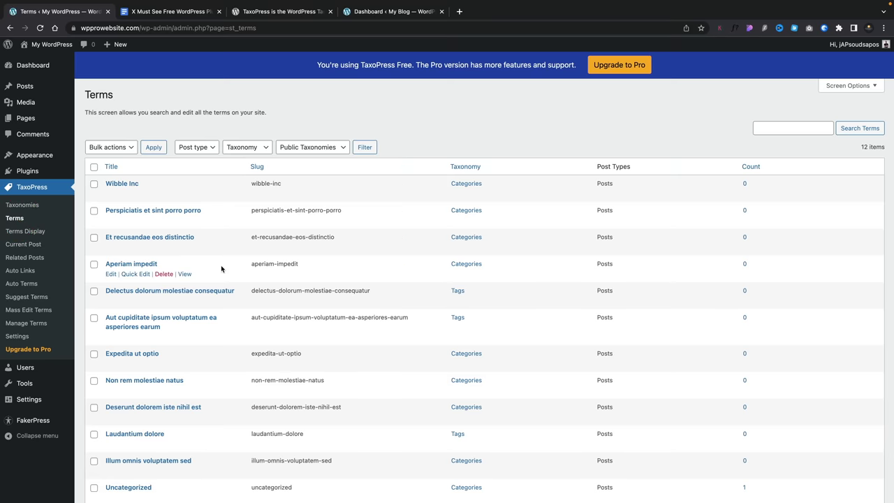
- Review the existing TaxoPress Terms Display's Choose Terms, Design and Display Format settings
scroll(221, 266, "down", 2)
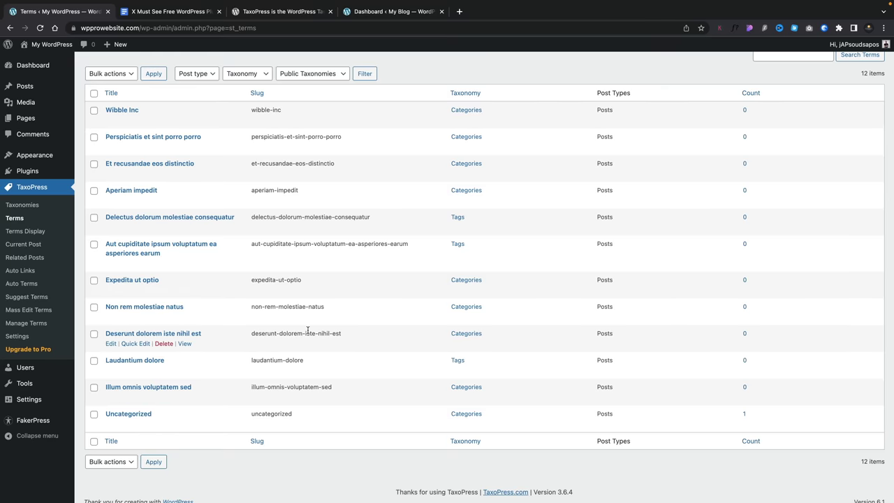
scroll(308, 329, "up", 2)
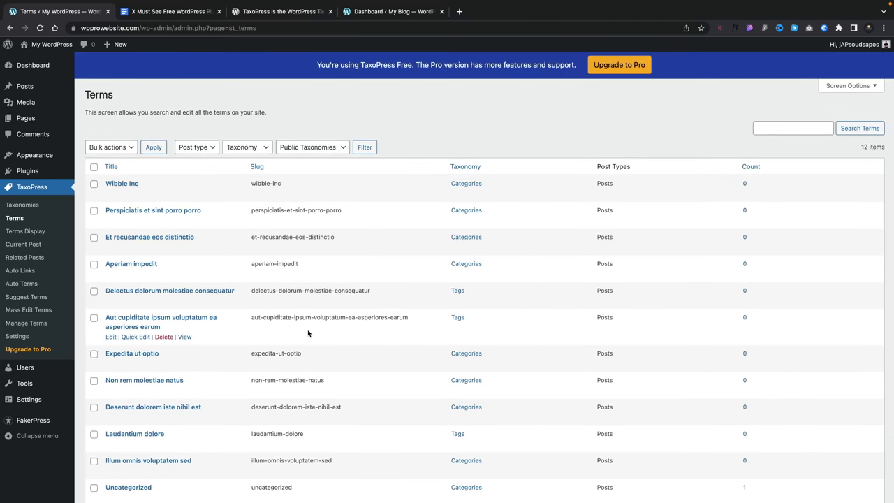
left_click(35, 231)
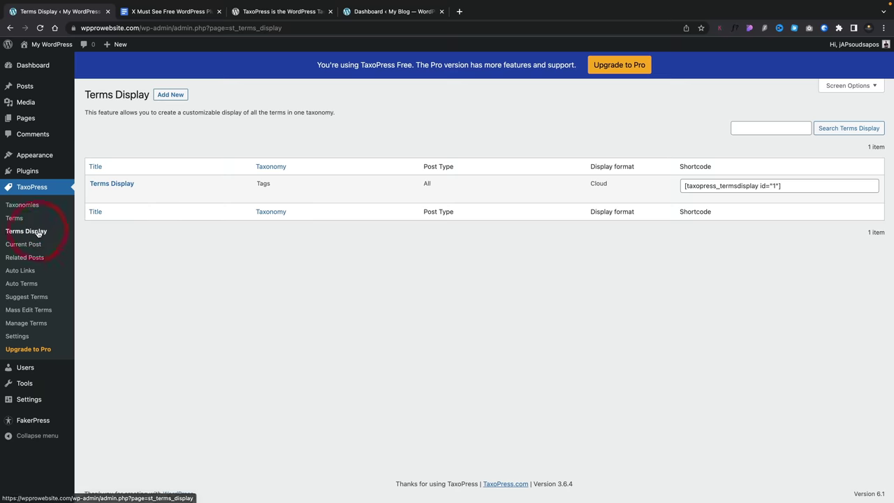
left_click(115, 185)
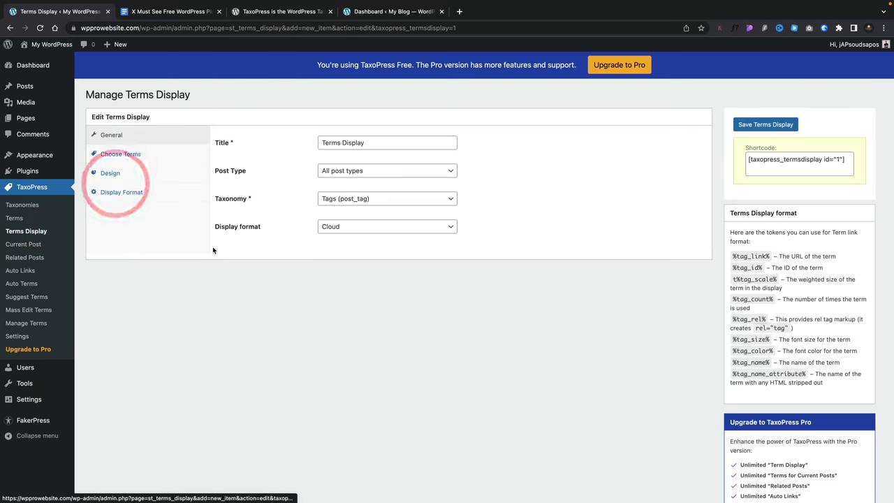
left_click(129, 157)
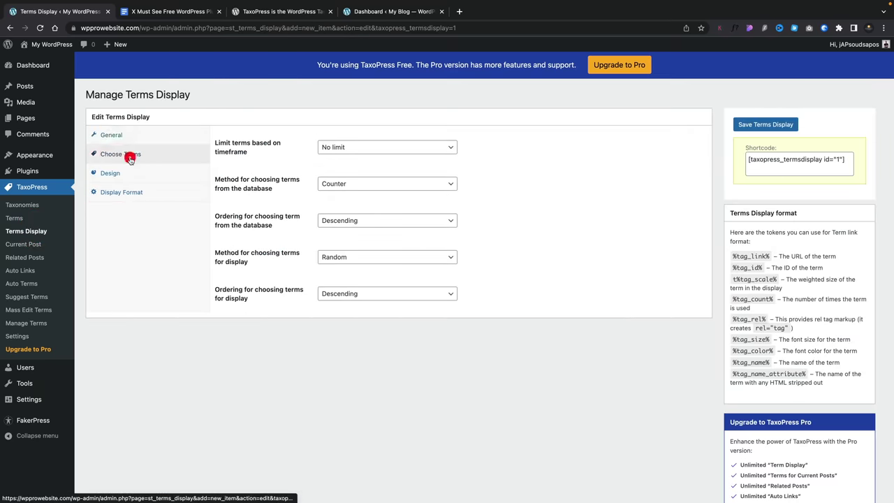
left_click(130, 172)
left_click(133, 195)
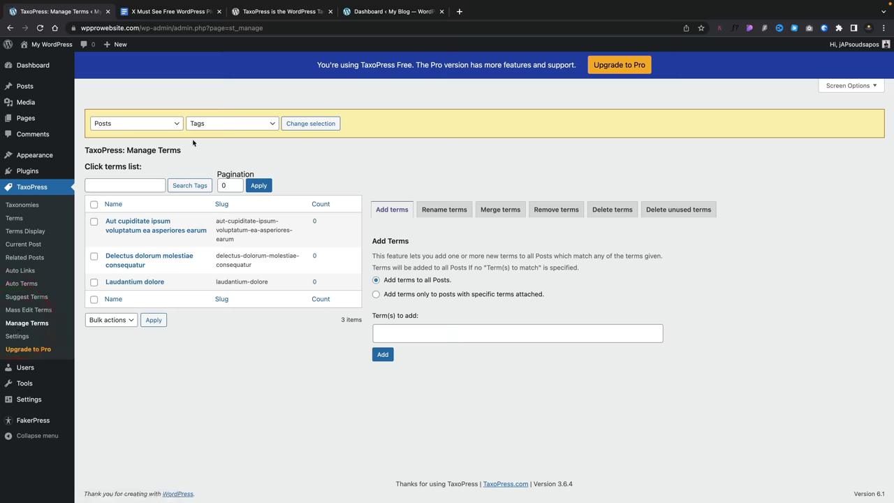
- Switch the Manage Terms taxonomy selection from Tags to Categories
left_click(219, 123)
left_click(220, 114)
left_click(316, 124)
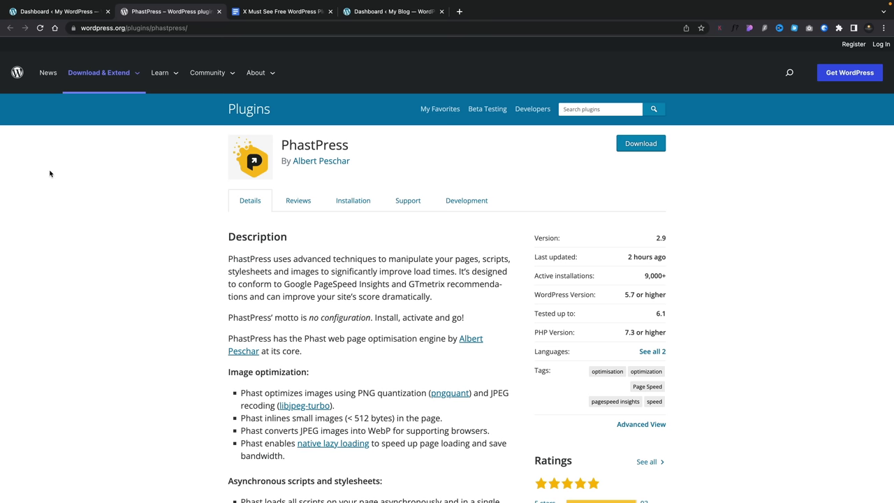
- Open the PhastPress settings page from the My WordPress admin Settings menu
left_click(78, 14)
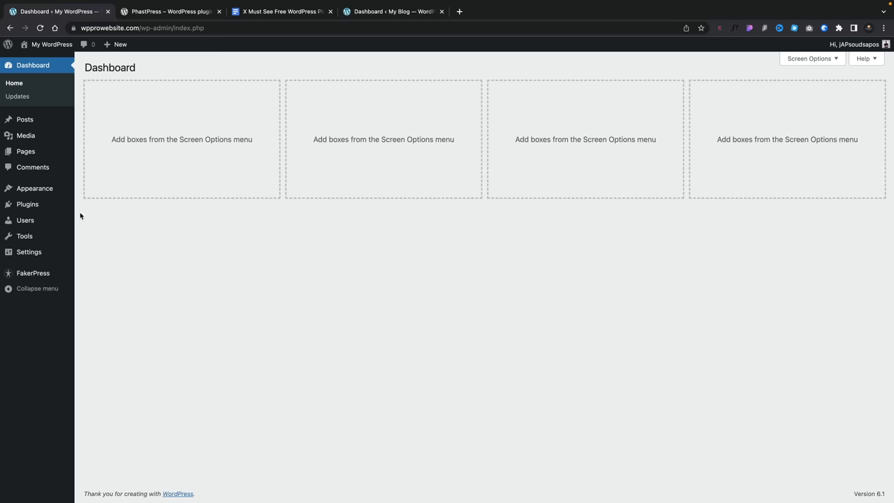
mouse_move(33, 251)
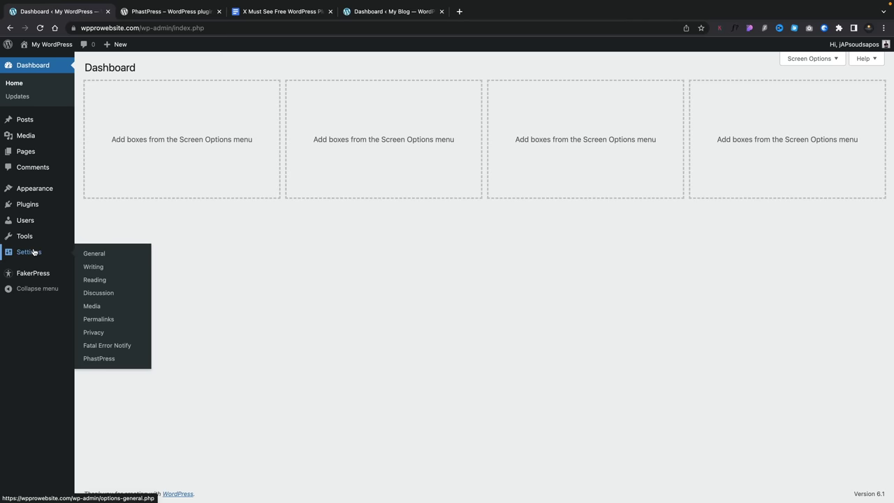
left_click(100, 361)
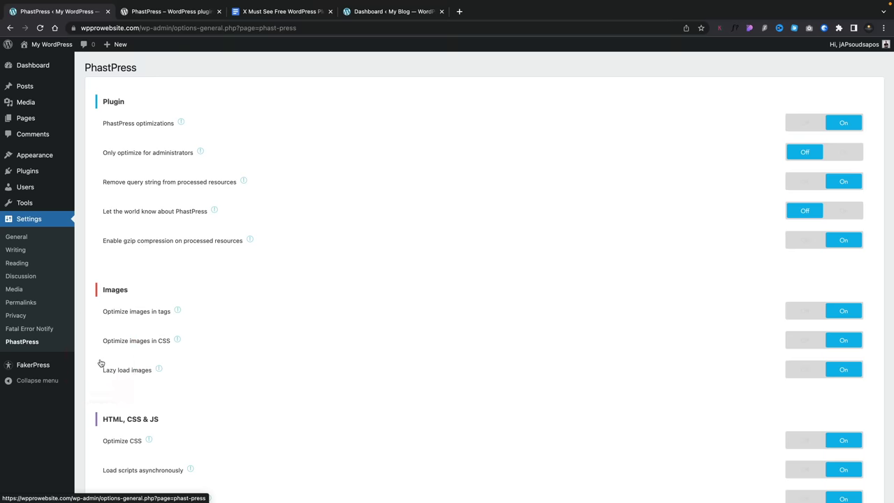
- Scroll through the PhastPress options and switch off the Optimize CSS setting
scroll(550, 306, "down", 1)
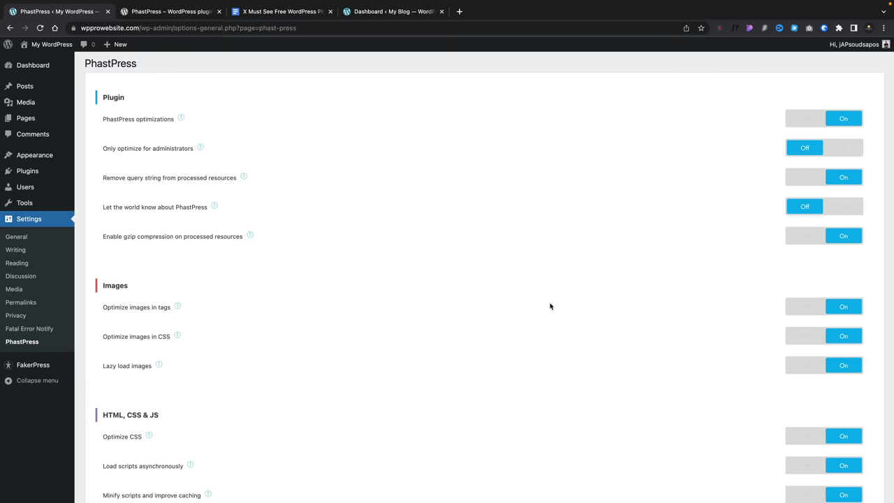
scroll(550, 306, "down", 5)
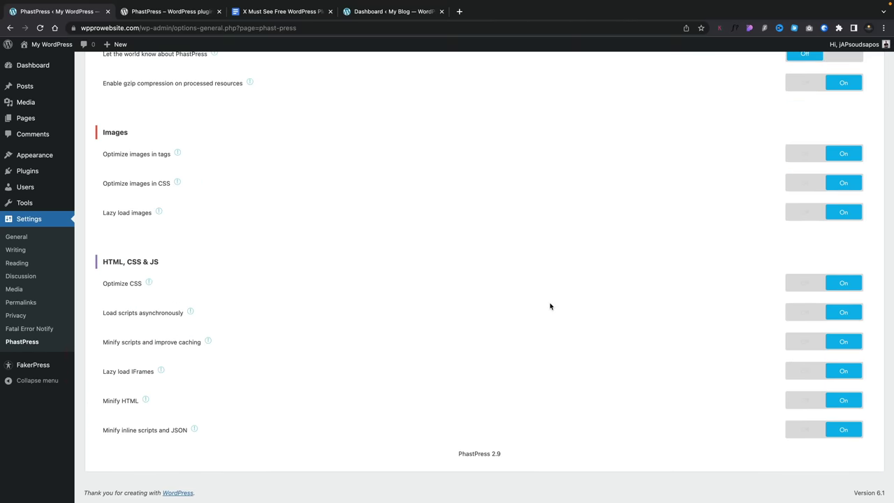
scroll(550, 306, "up", 5)
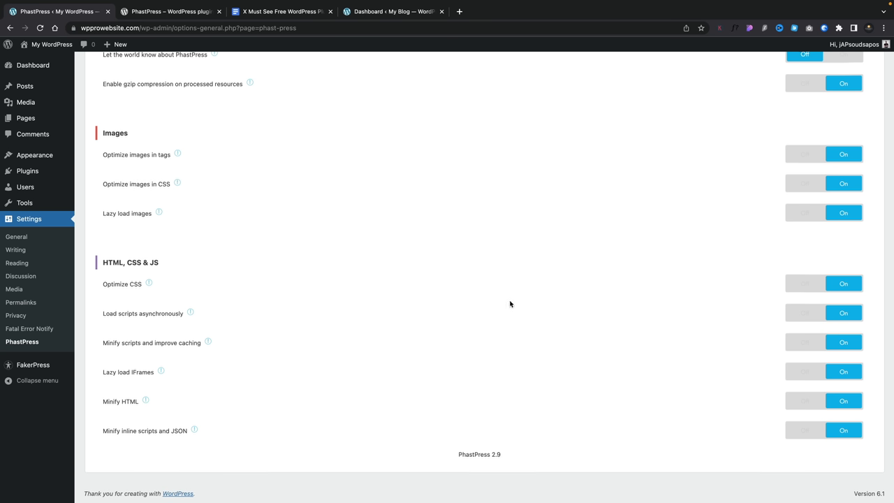
left_click(804, 283)
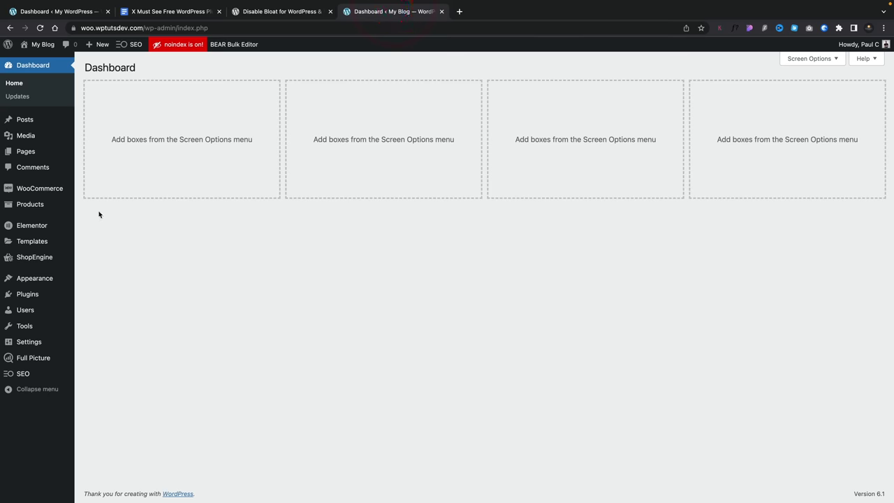
- Show the WooCommerce Bloat options with WooCommerce Admin, Marketing Hub and WooCommerce.com notice disabled
mouse_move(43, 190)
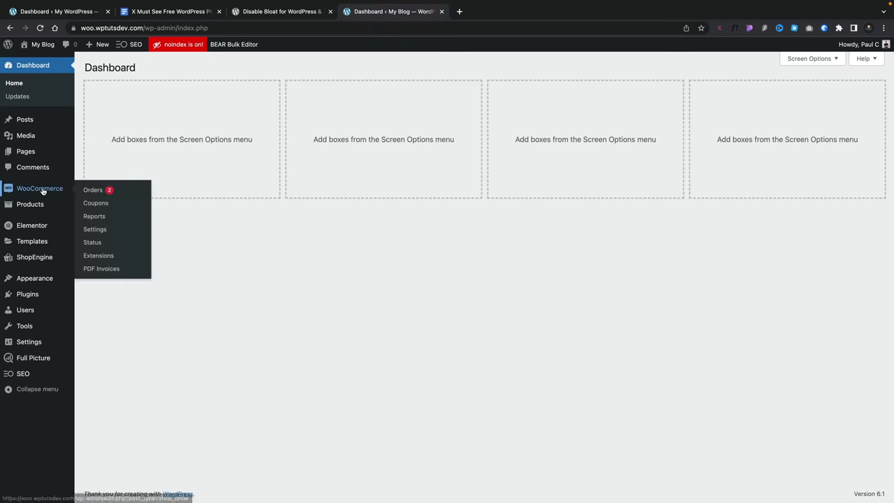
left_click(95, 229)
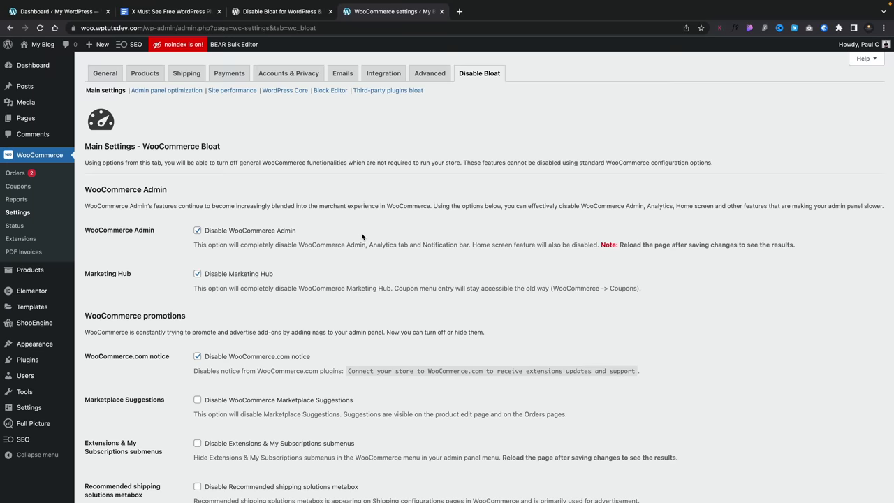
scroll(362, 237, "down", 2)
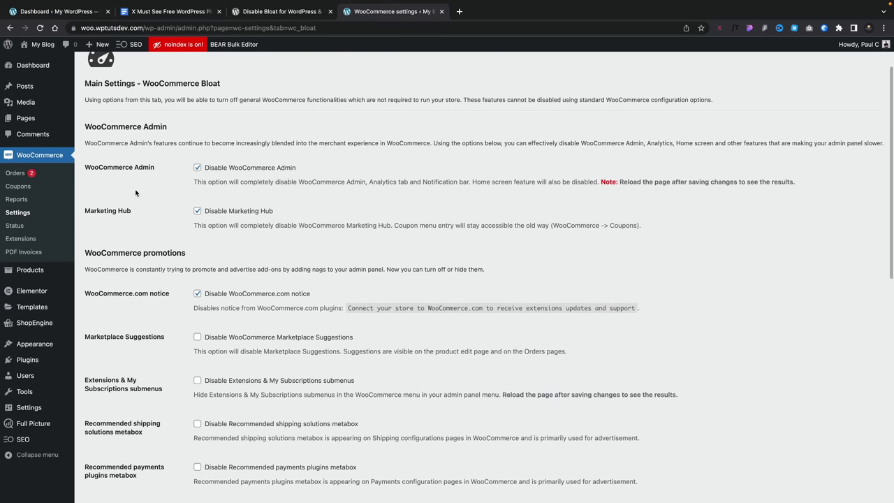
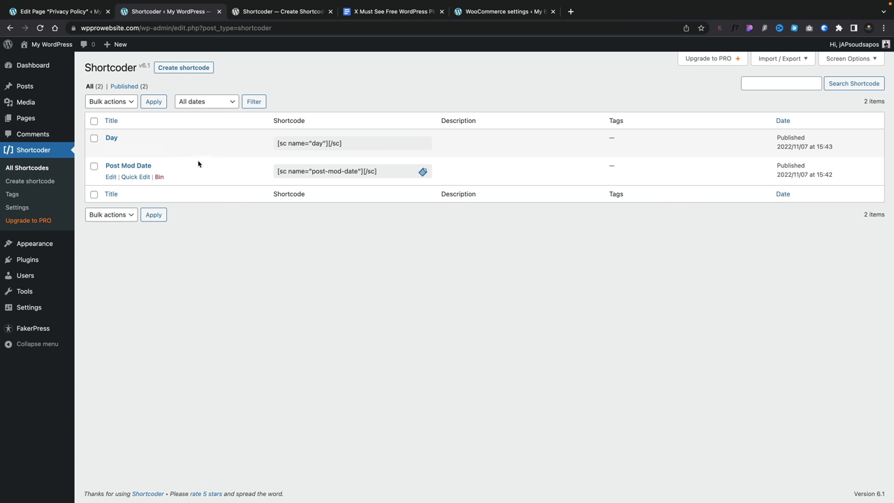
- Open the Post Mod Date shortcode, review its settings, and view the editor type options
left_click(111, 176)
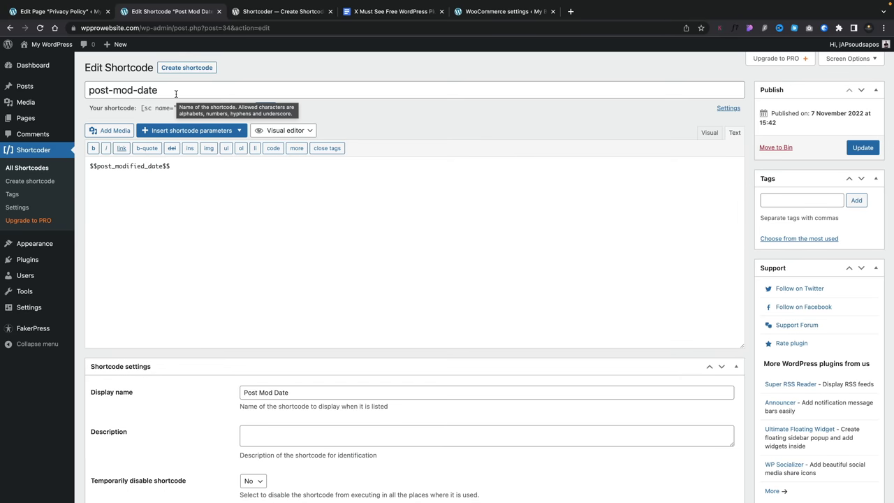
left_click(175, 94)
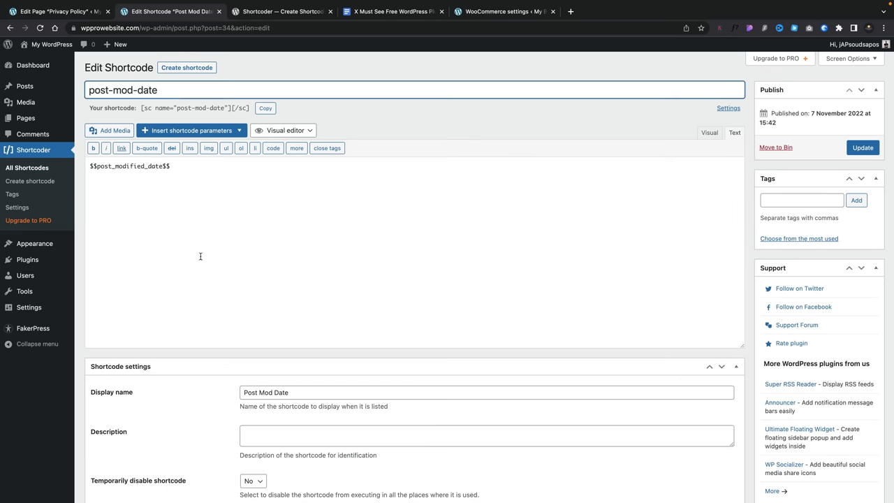
scroll(208, 409, "down", 2)
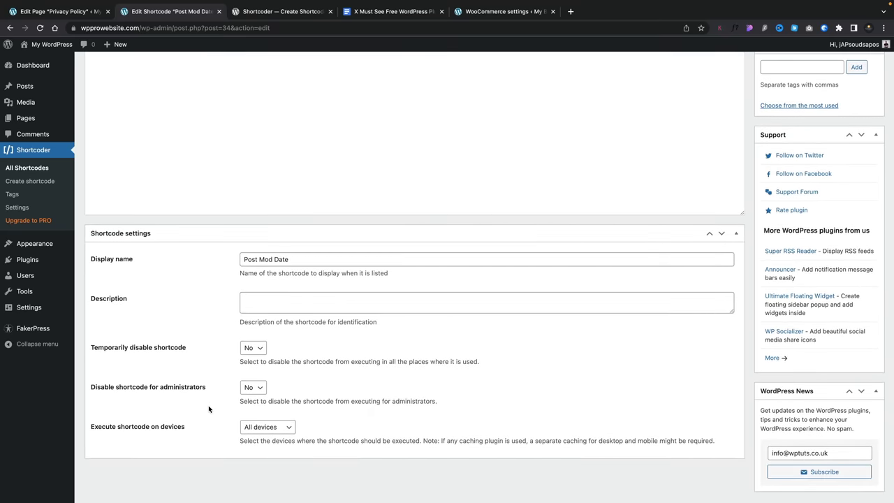
scroll(208, 408, "up", 2)
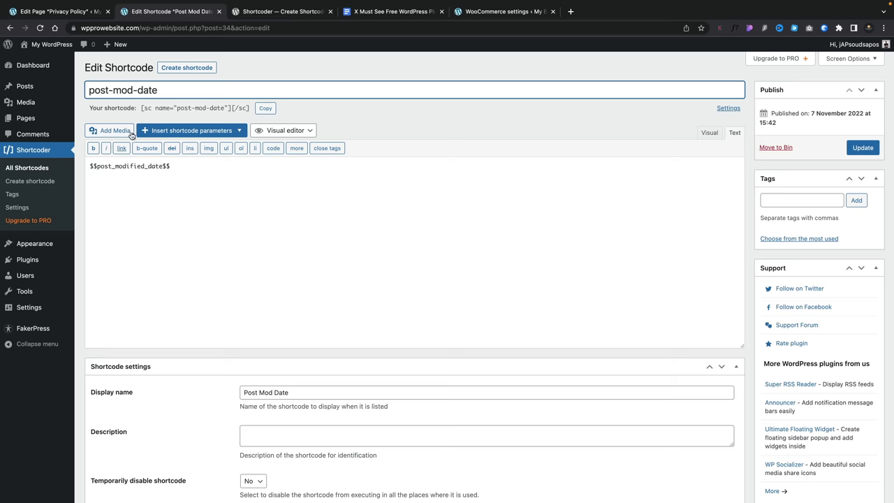
left_click(289, 131)
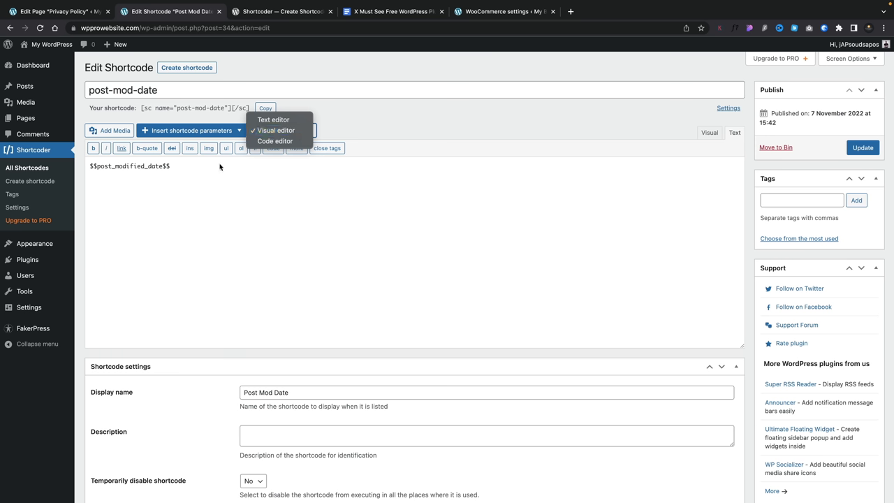
- Delete the existing $$post_modified_date$$ text from the shortcode content
left_click(208, 165)
left_click_drag(180, 168, 89, 167)
key("BackSpace")
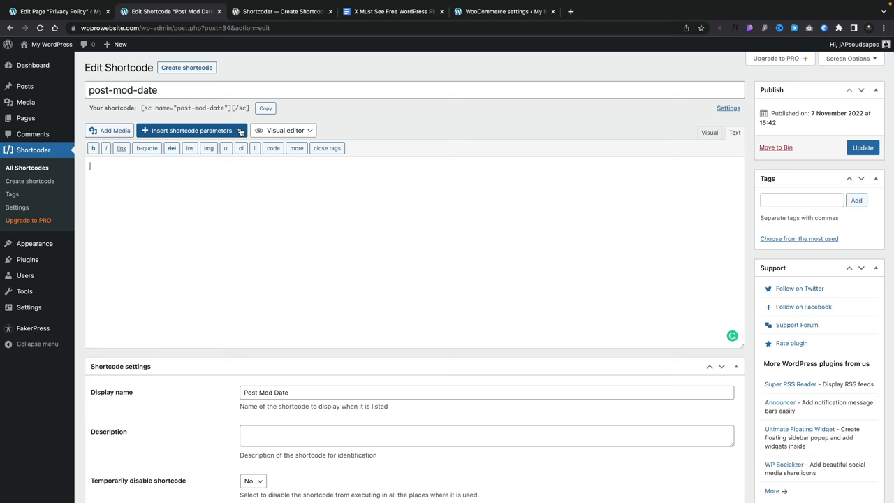
- Insert the WordPress information > Post modified date parameter into the content
left_click(240, 132)
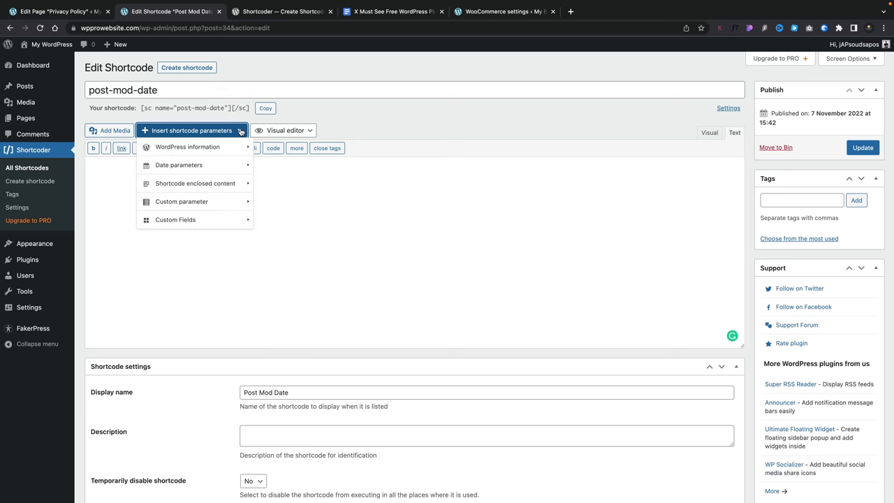
mouse_move(234, 147)
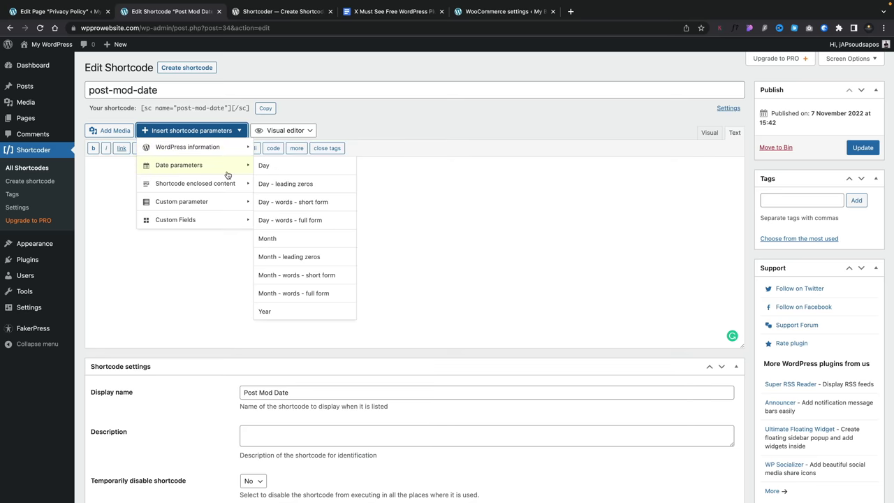
mouse_move(213, 218)
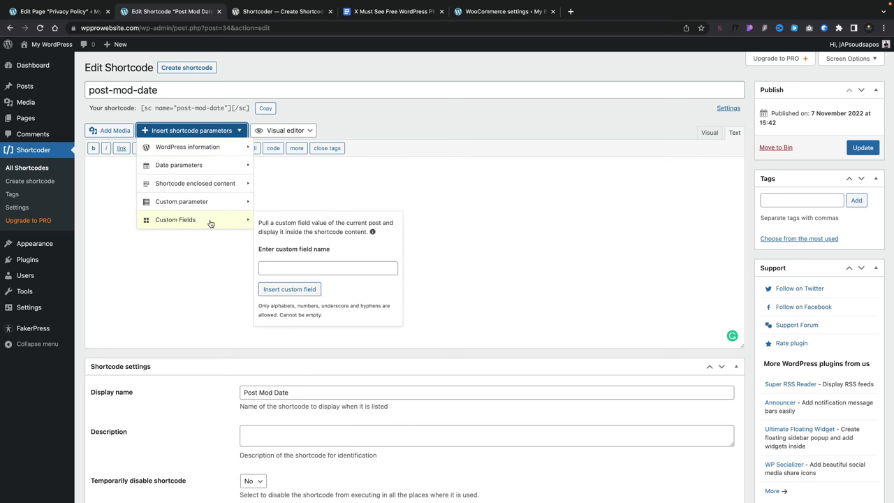
mouse_move(220, 168)
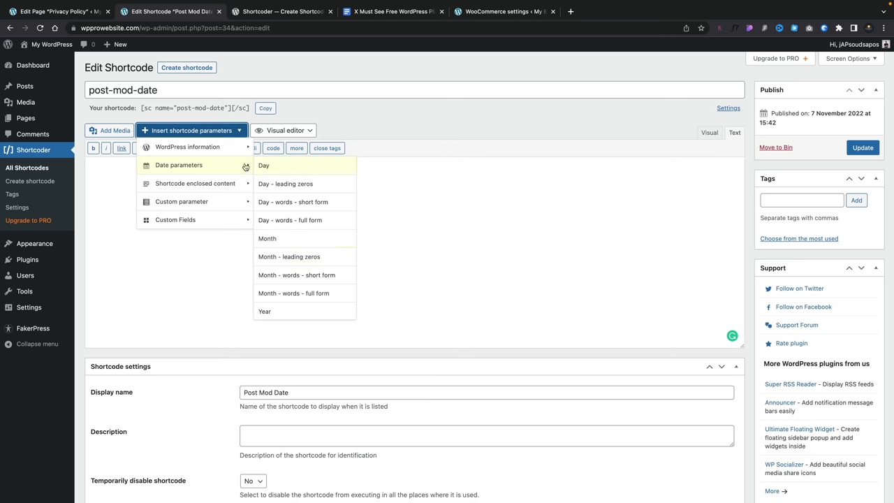
left_click(217, 153)
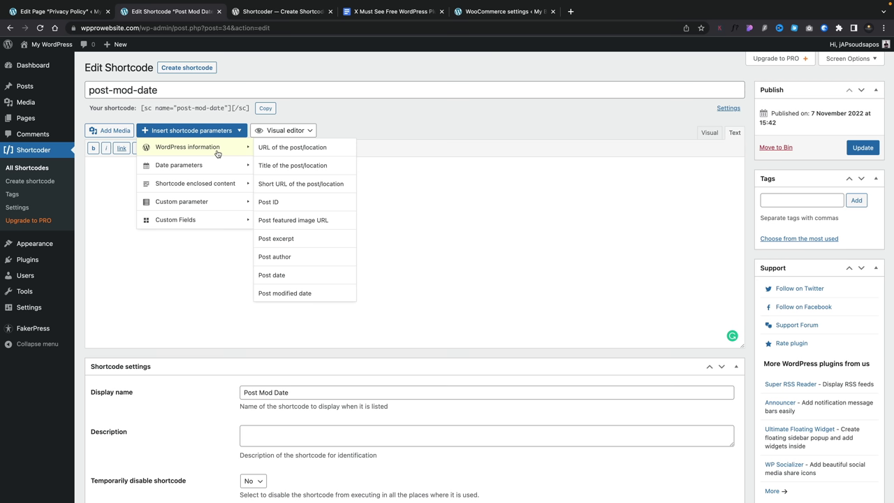
left_click(302, 294)
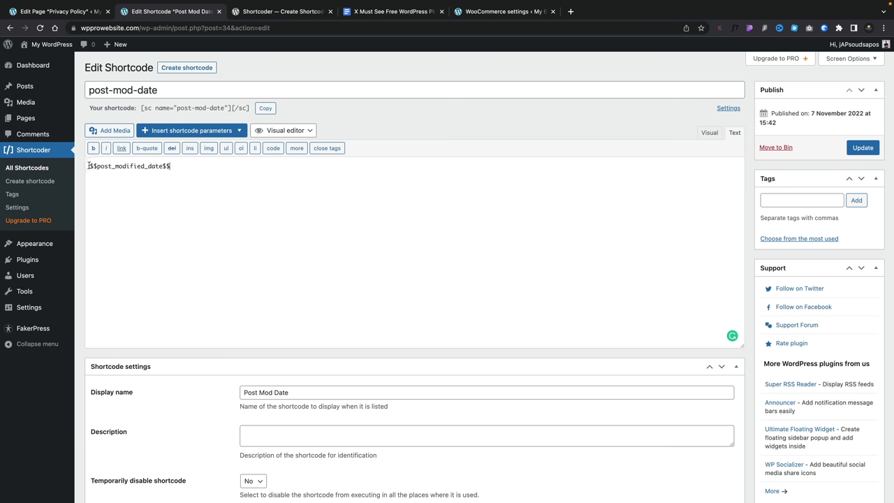
- Add 'Today is' before the date parameter and make 'Today' bold
left_click(89, 165)
type("Today is")
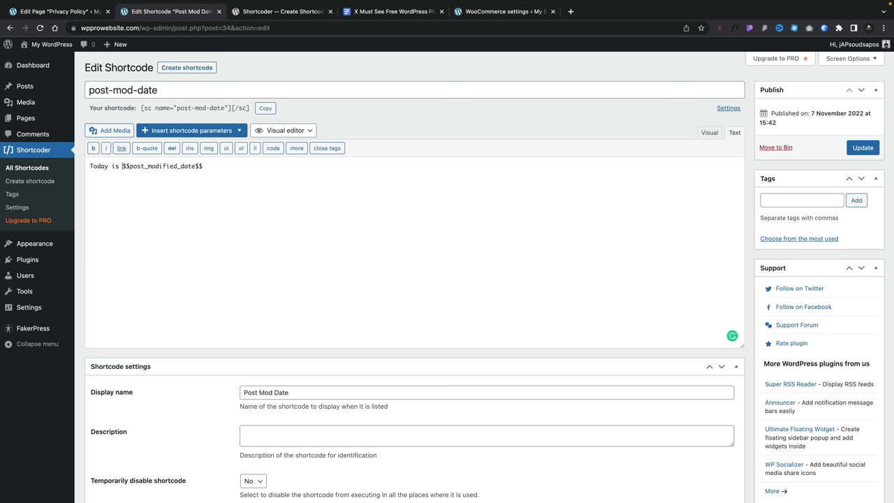
left_click_drag(110, 166, 88, 166)
left_click(93, 148)
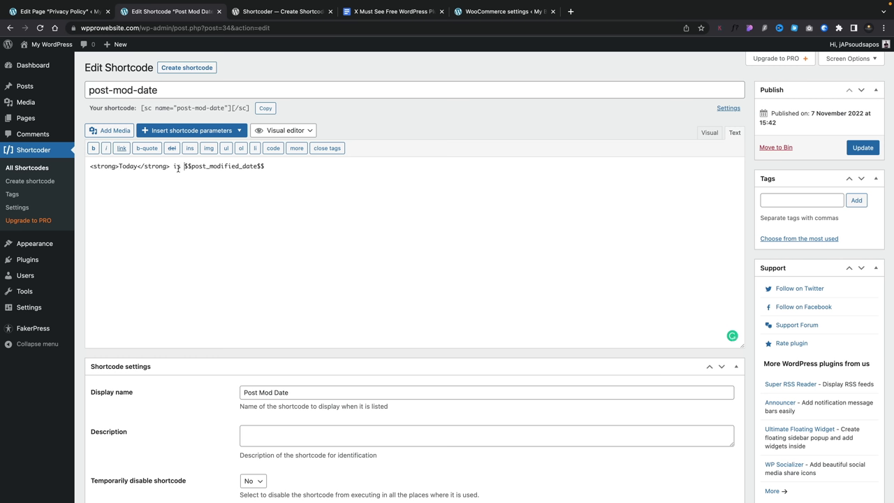
- Remove the 'Today is' text and save the shortcode with only $$post_modified_date$$
left_click_drag(178, 169, 89, 170)
key("BackSpace")
left_click(179, 167)
left_click(864, 147)
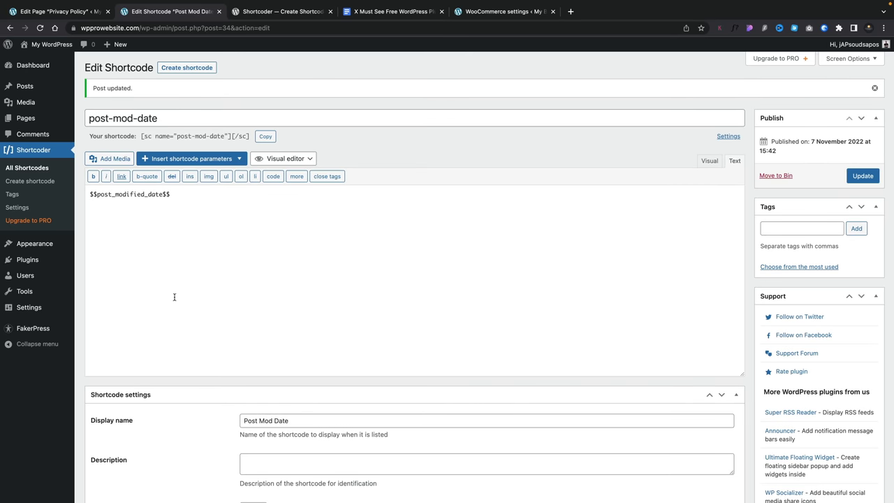
- Open the Privacy Policy page for editing, placing the cursor after 'Today is'
left_click(23, 168)
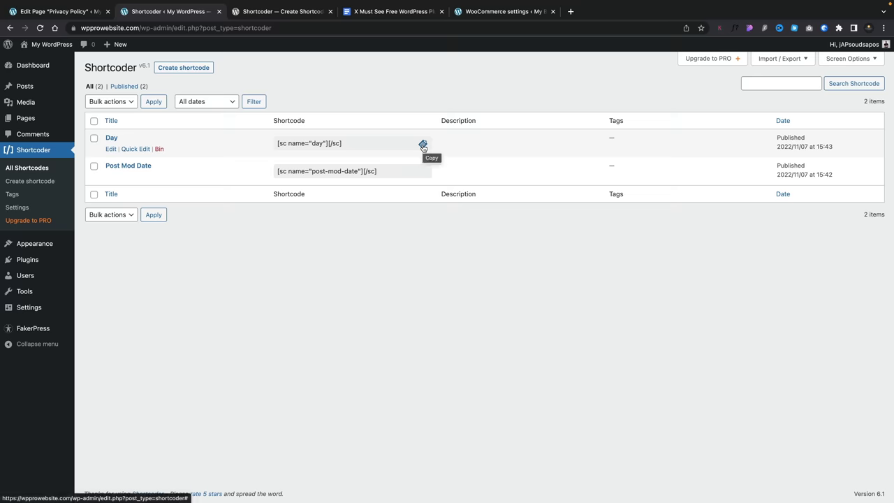
left_click(35, 118)
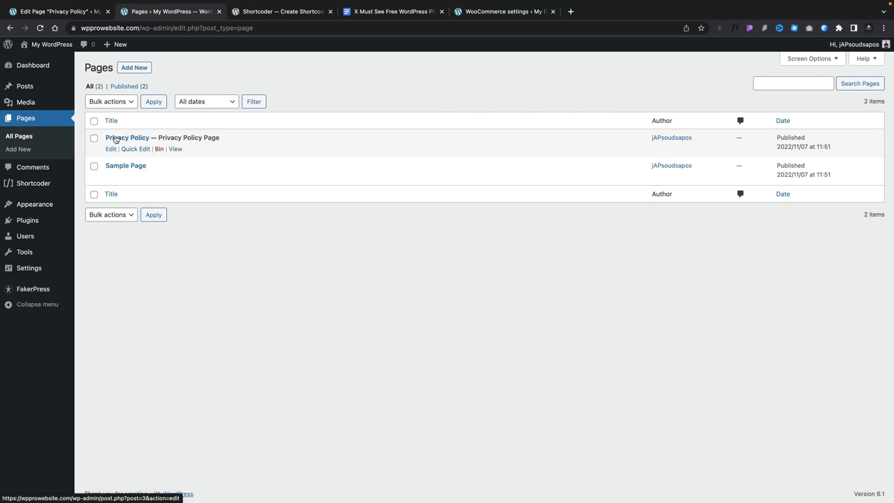
left_click(116, 139)
left_click(286, 163)
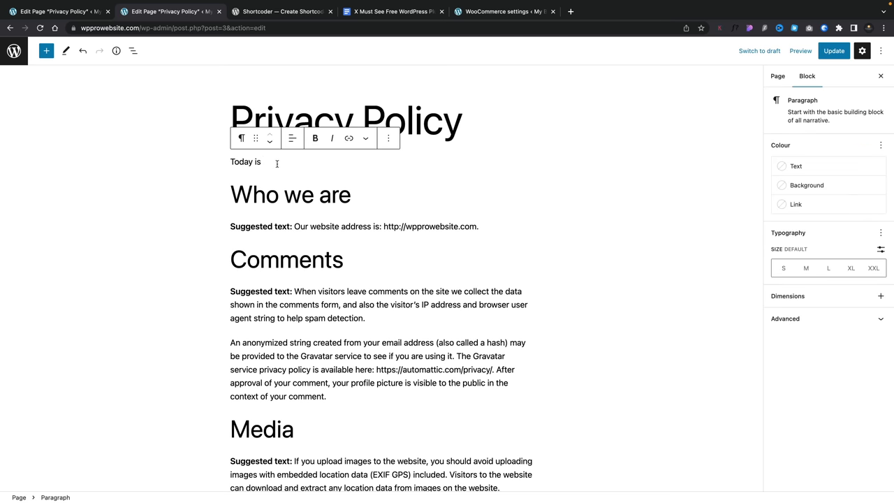
- Add a Shortcoder block found by searching 'short', then remove it again
left_click(47, 51)
left_click(52, 82)
type("short")
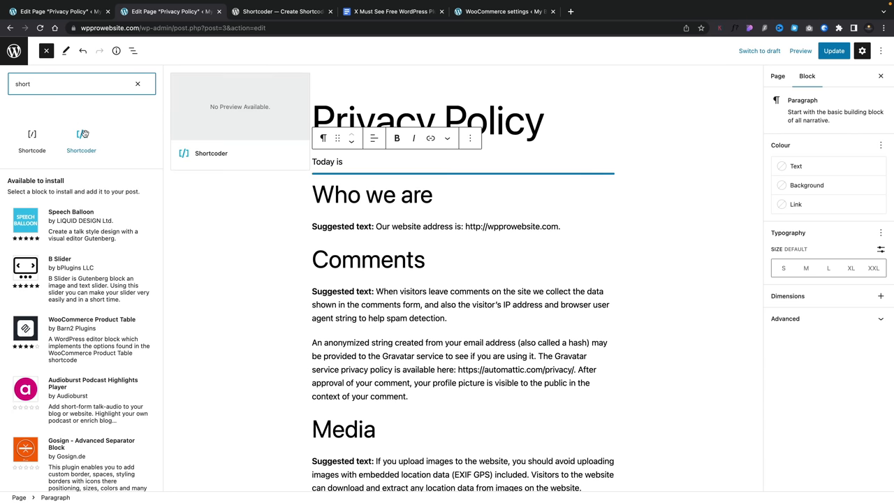
left_click(83, 134)
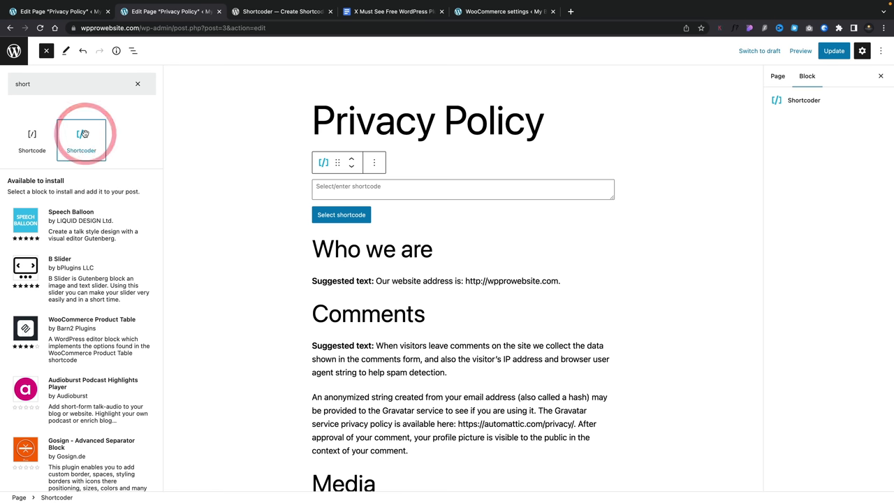
left_click(402, 165)
left_click(266, 192)
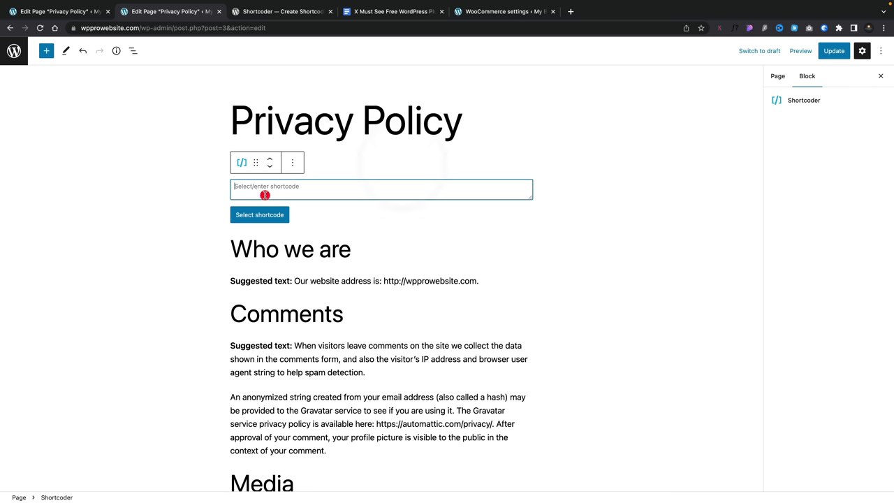
left_click(292, 162)
left_click(318, 358)
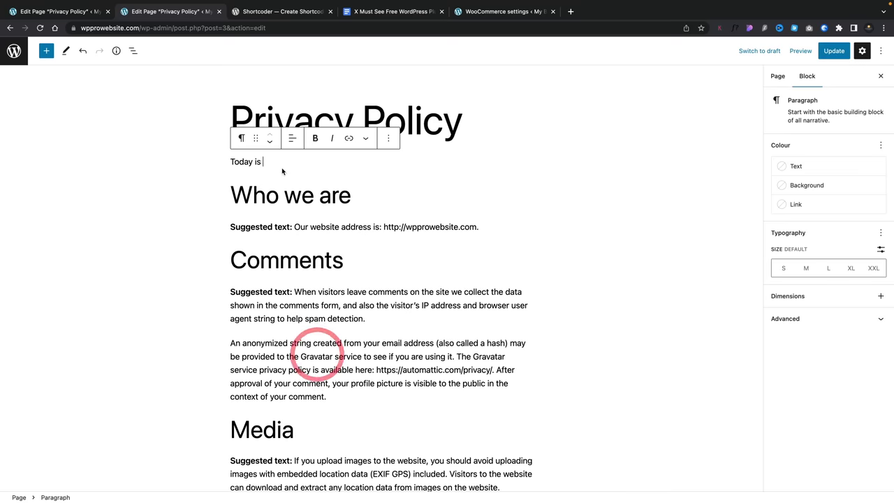
left_click(275, 160)
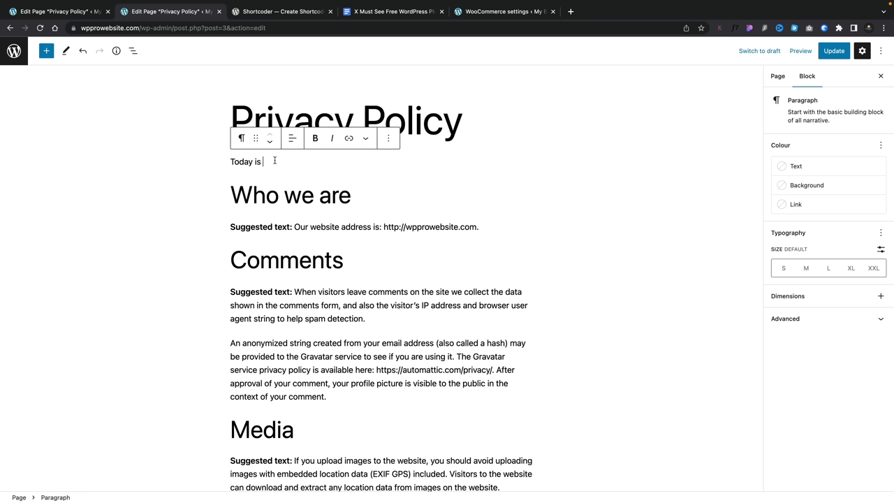
- Paste [sc name="post-mod-date"][/sc] after 'Today is', update the page, and preview it in a new tab
type("name=\"post-mod-date\" ][/sc]")
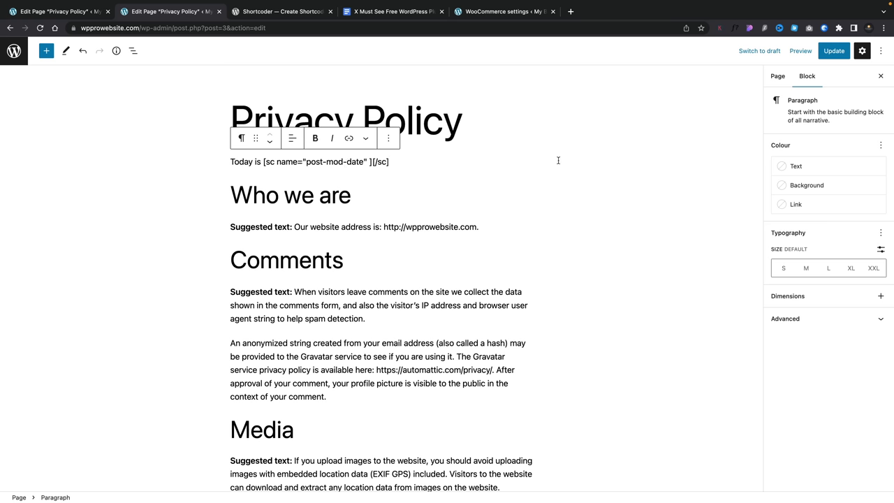
left_click(832, 56)
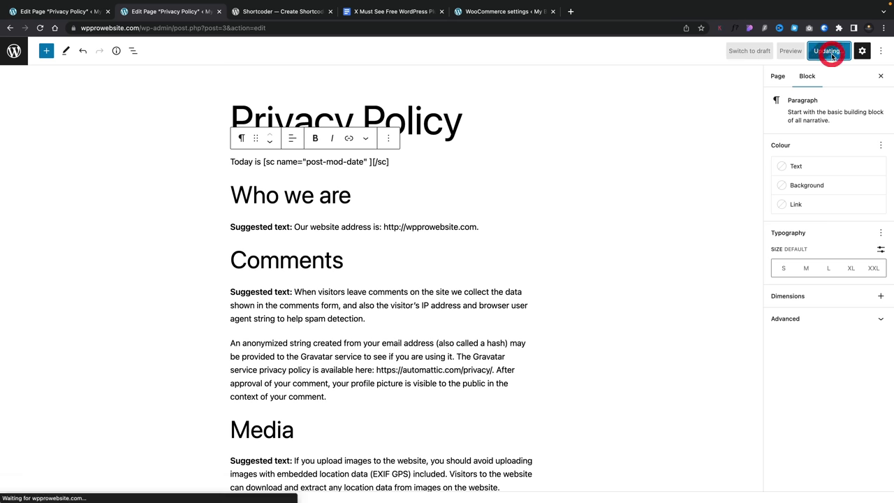
left_click(800, 51)
left_click(730, 132)
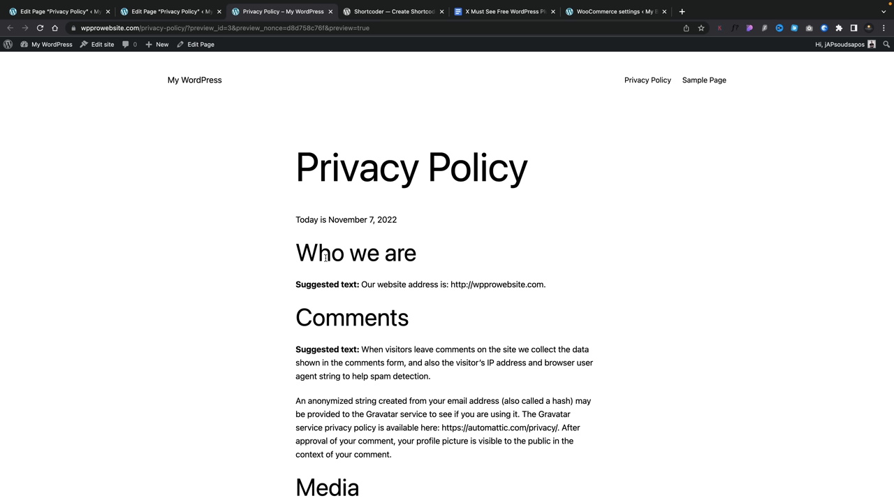
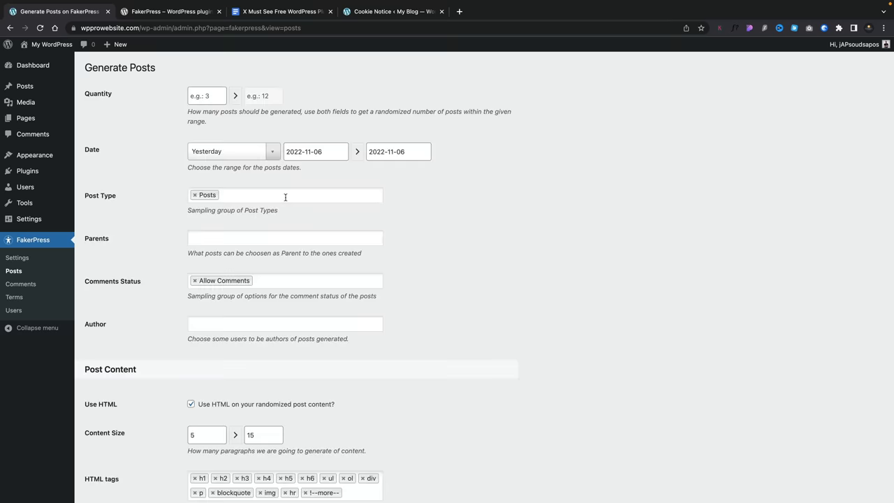
- Set the post quantity range to 1–15 and leave post type and parent unchanged
left_click(199, 99)
type("12")
left_click(256, 95)
type("1")
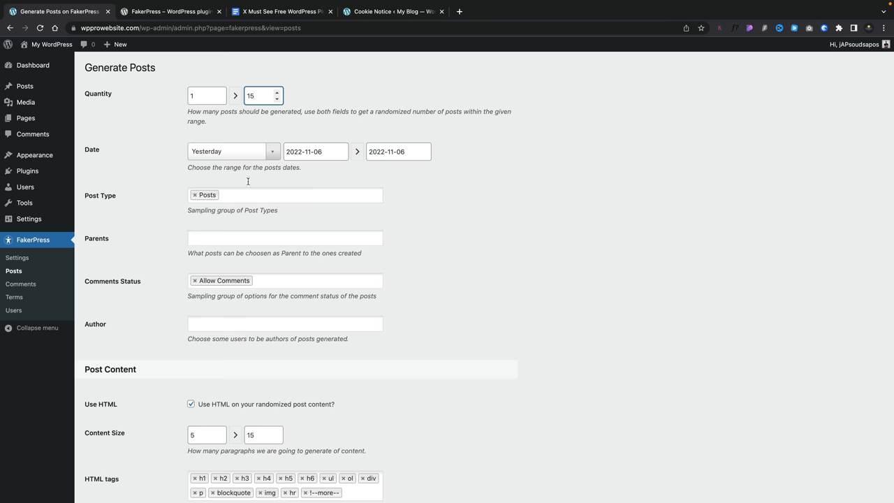
left_click(248, 194)
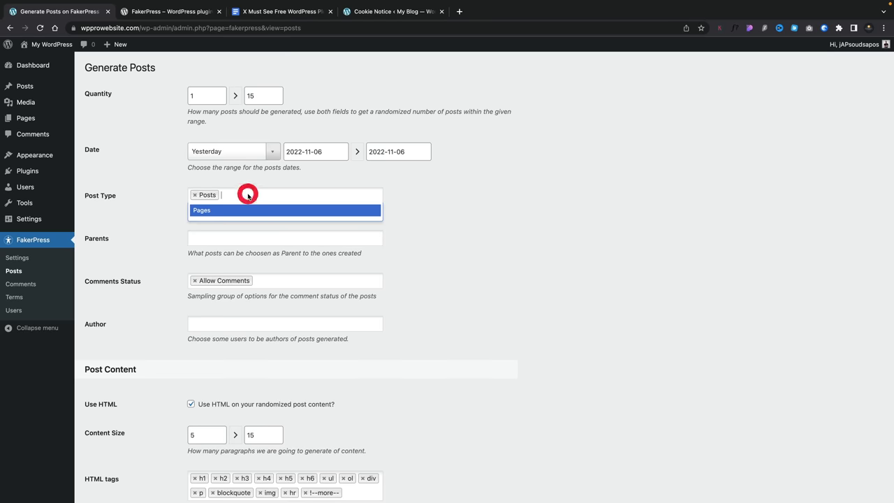
left_click(166, 203)
left_click(220, 240)
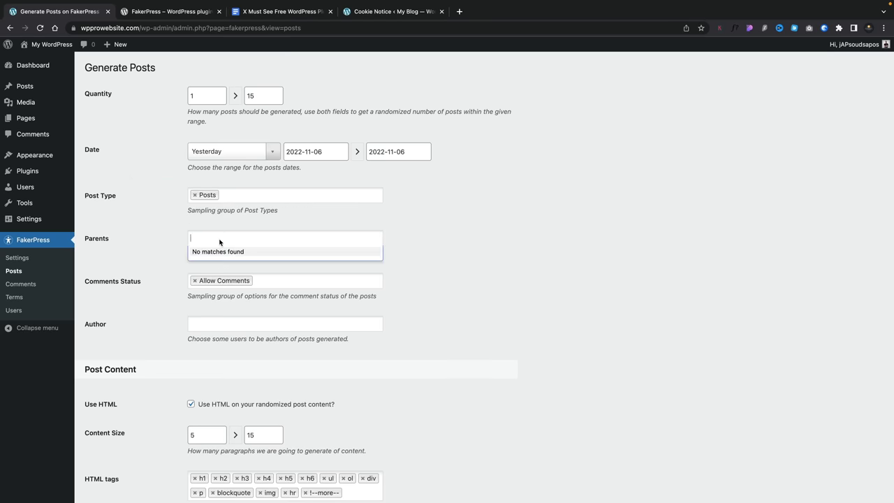
left_click(152, 250)
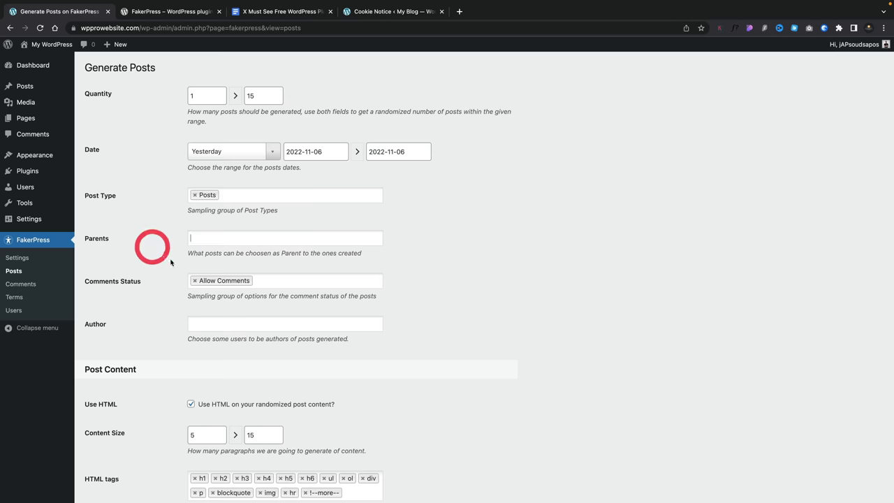
- Remove Allow Comments from comment status and make the site's user the author
left_click(195, 280)
left_click(196, 281)
scroll(206, 237, "down", 4)
left_click(216, 201)
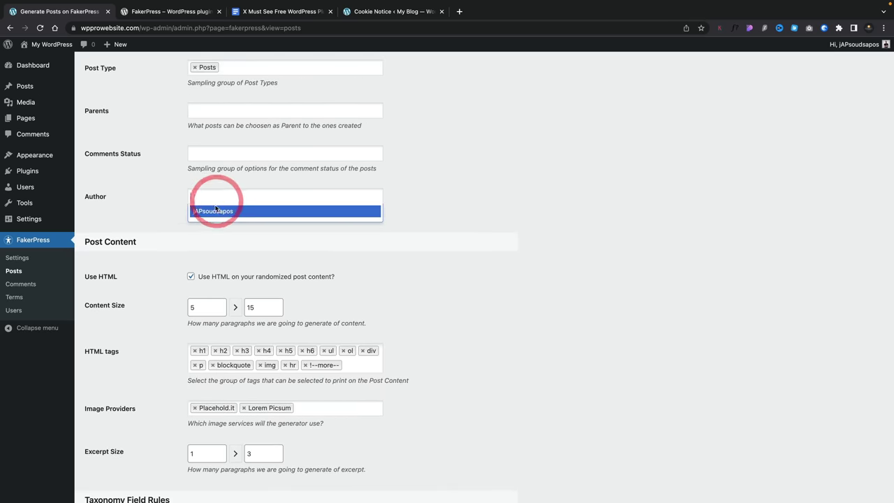
left_click(215, 207)
scroll(166, 319, "down", 1)
scroll(166, 318, "down", 2)
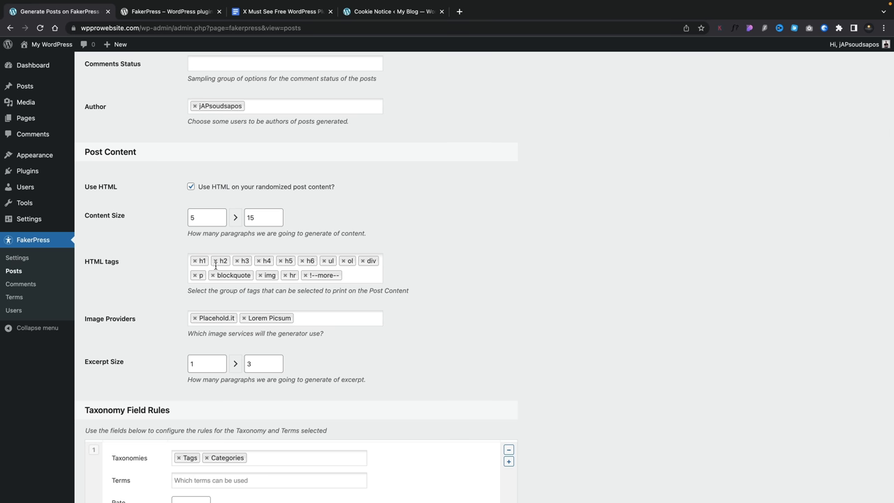
- Drop Lorem Picsum as an image source and generate the dummy posts
left_click(245, 319)
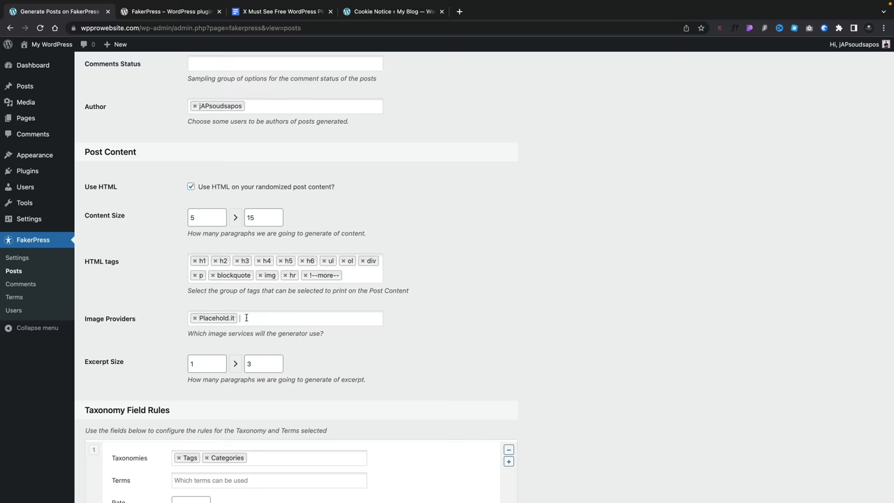
scroll(246, 318, "down", 5)
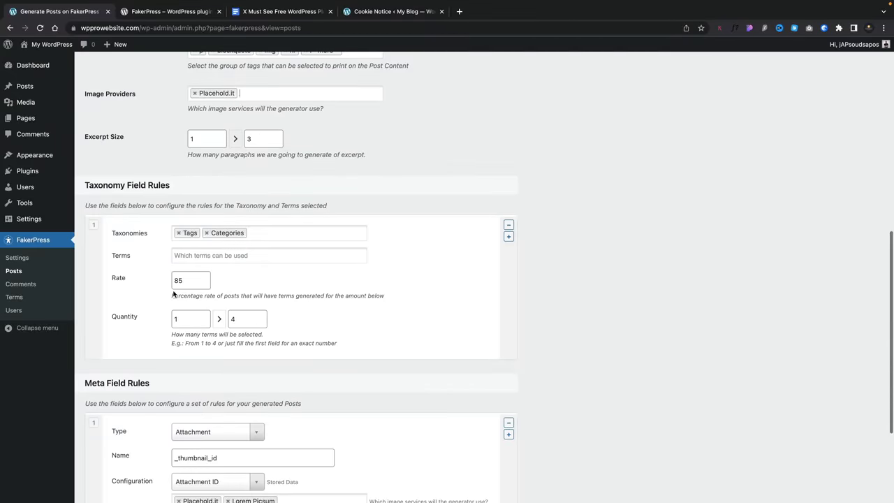
scroll(149, 247, "down", 4)
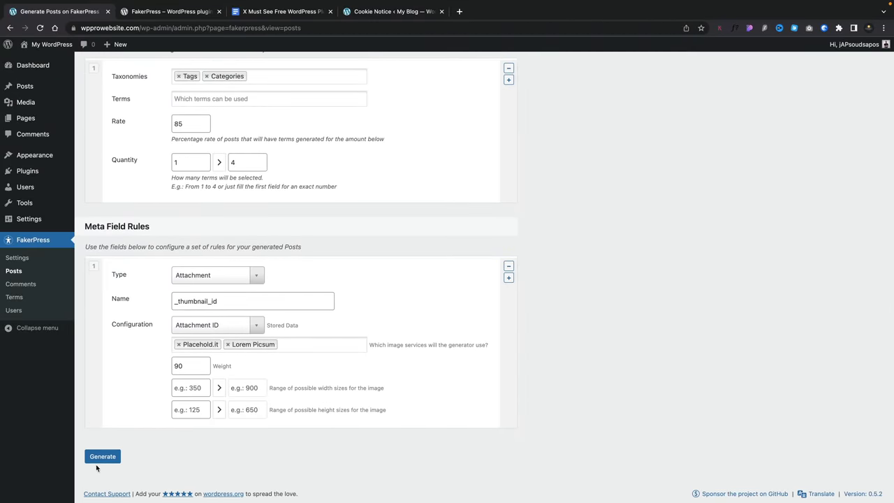
left_click(98, 458)
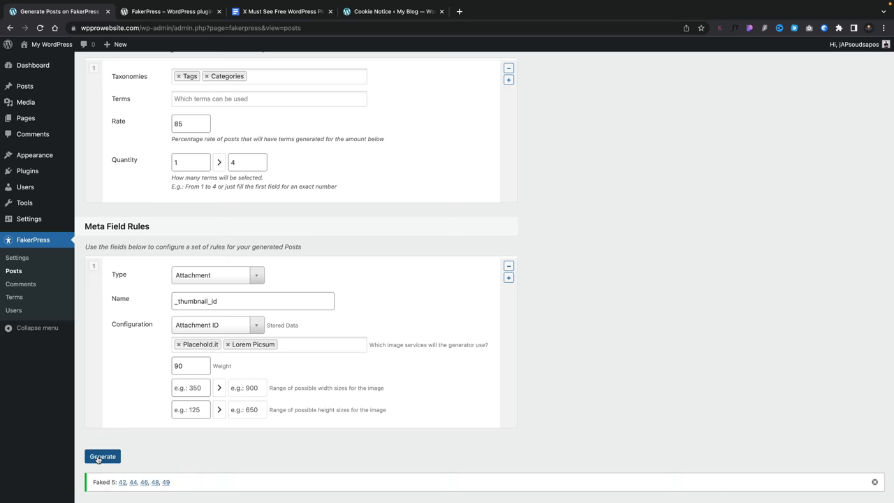
scroll(24, 126, "up", 3)
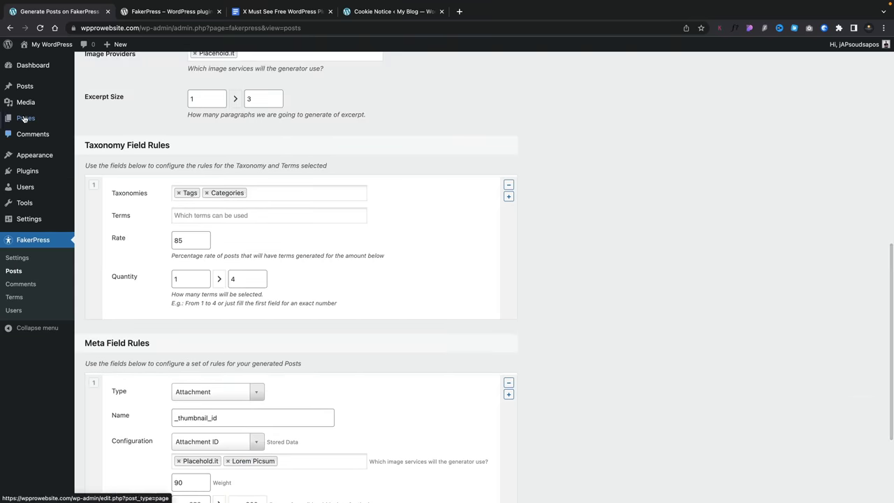
- Browse the posts list and open the post 'Voluptatem ut ea aspernatur' in the editor
left_click(25, 87)
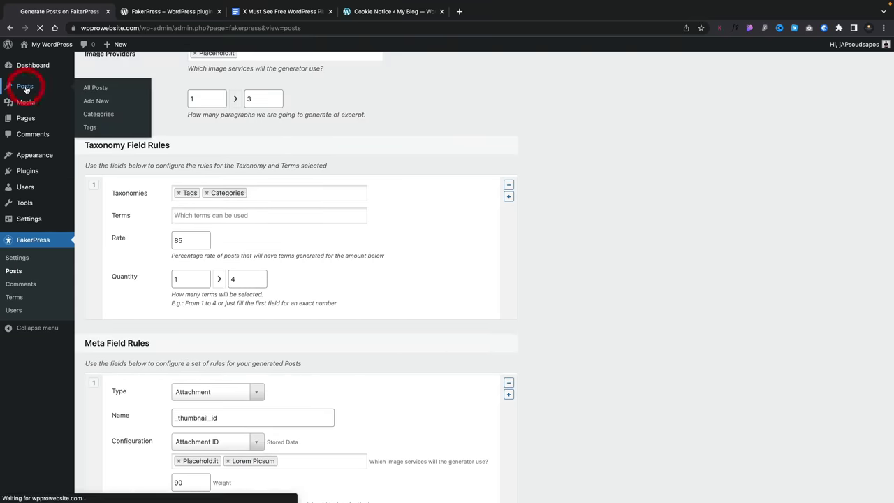
scroll(323, 324, "down", 3)
scroll(323, 329, "up", 3)
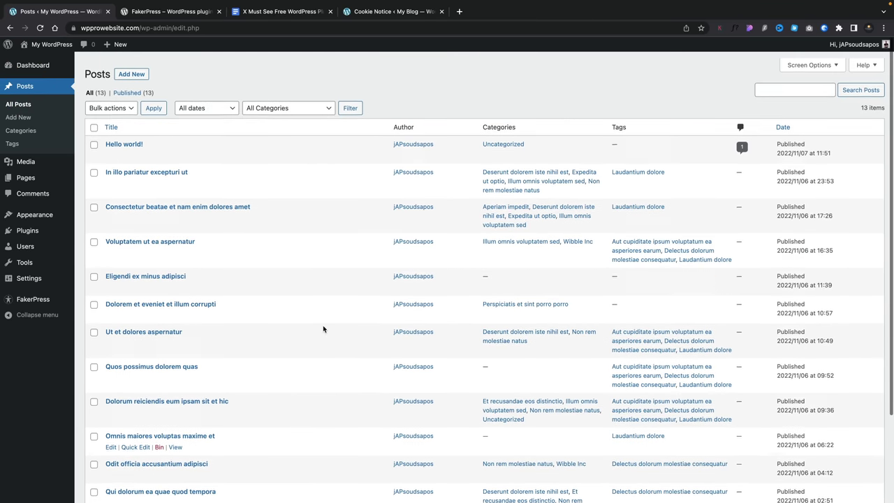
left_click(151, 236)
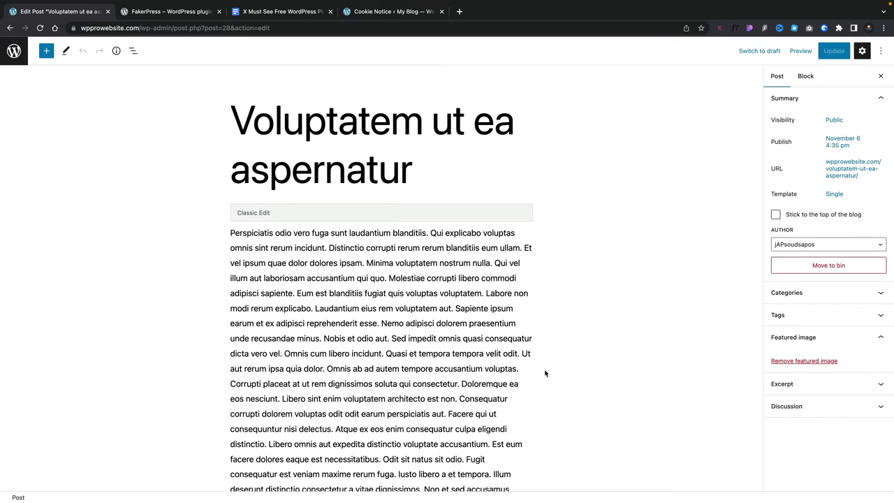
scroll(550, 396, "down", 15)
scroll(551, 401, "down", 5)
scroll(551, 401, "up", 10)
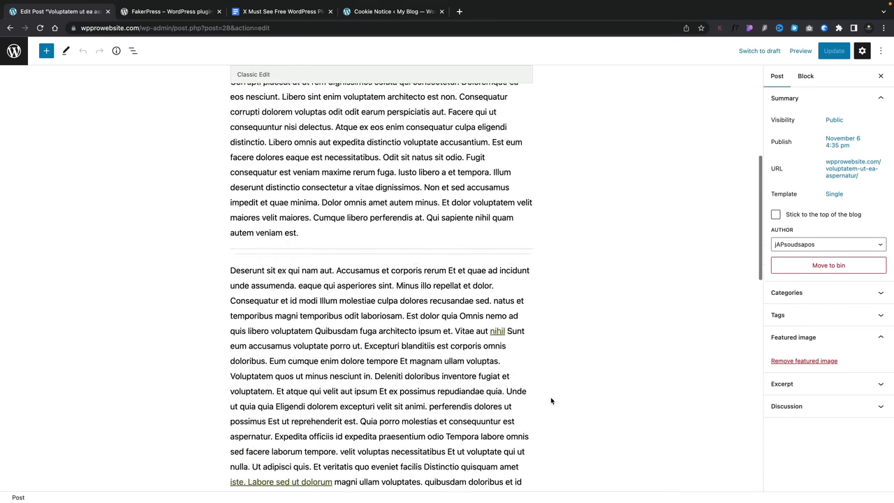
scroll(550, 400, "up", 10)
- Return to the posts and open 'Dolorum reiciendis eum ipsam sit et hic'
left_click(14, 51)
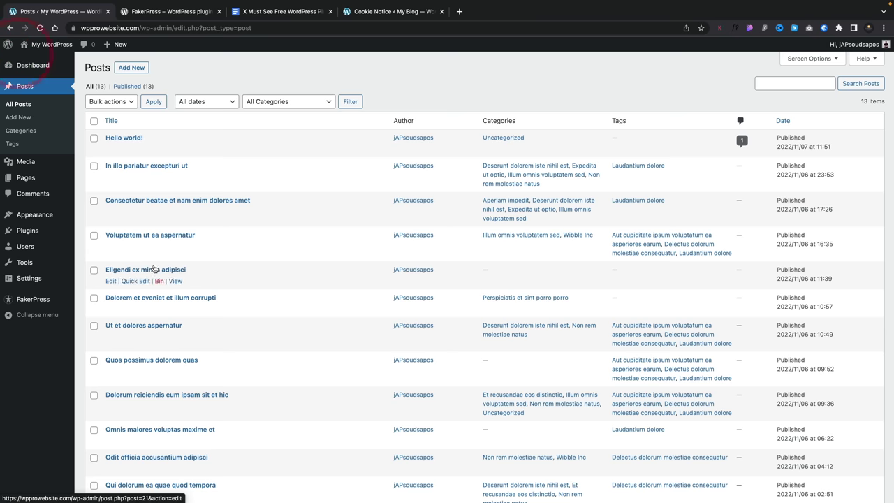
left_click(148, 395)
scroll(252, 390, "down", 15)
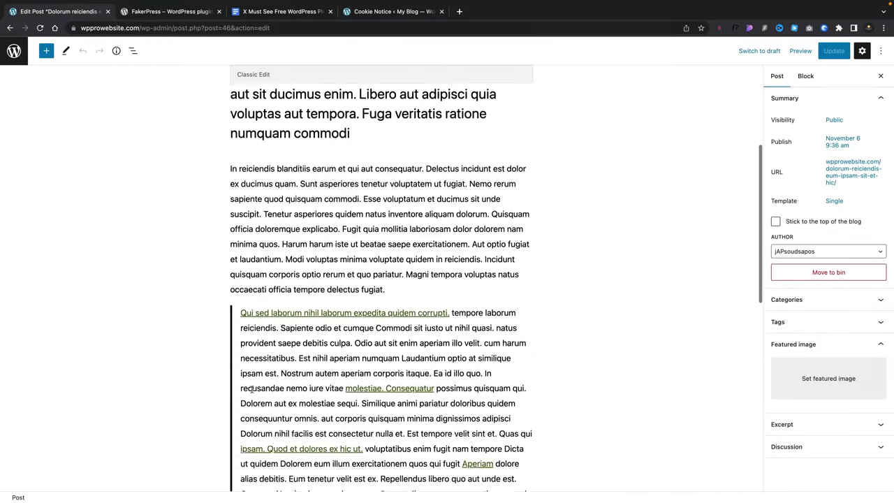
scroll(253, 389, "up", 15)
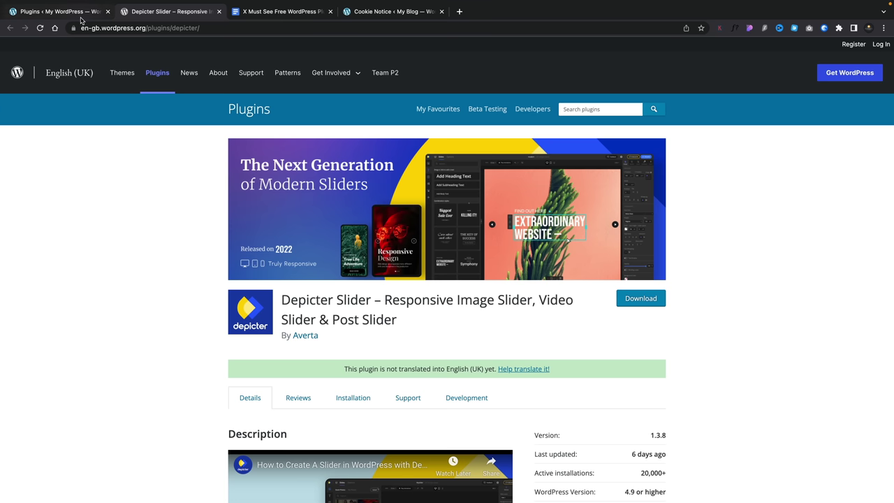
- Go to Depicter in WordPress admin and choose Create Slider to show the template gallery
left_click(82, 13)
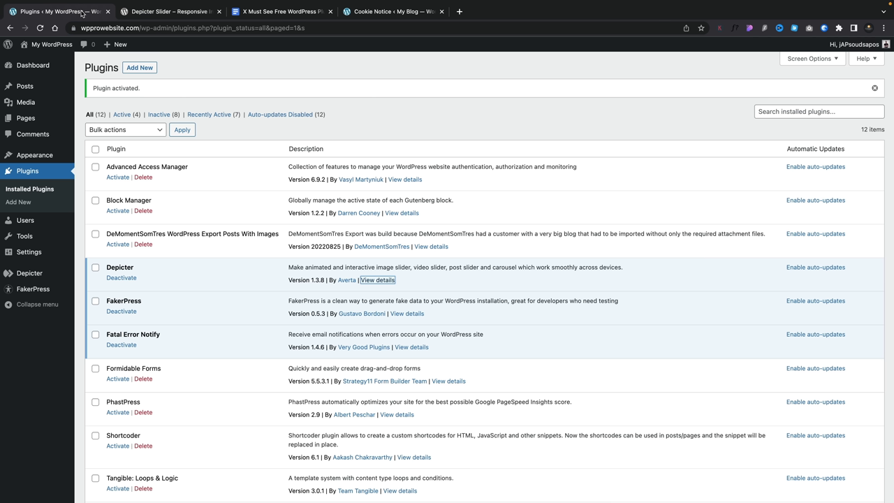
mouse_move(34, 273)
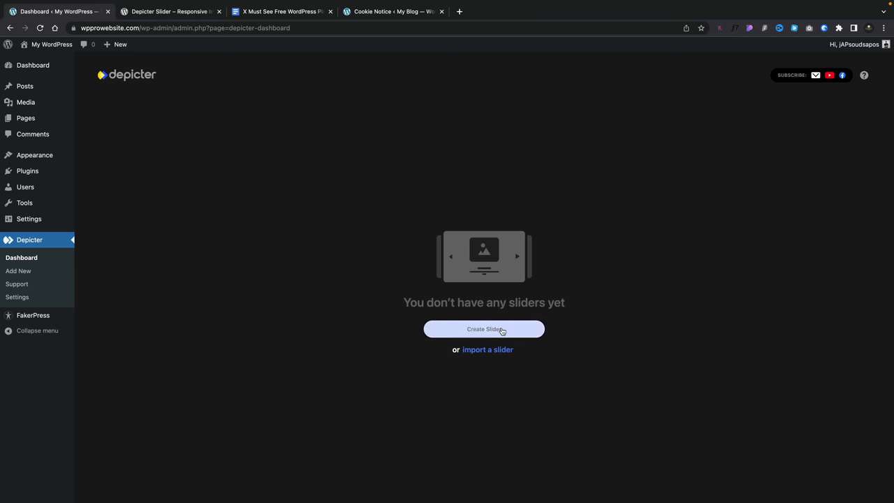
left_click(501, 331)
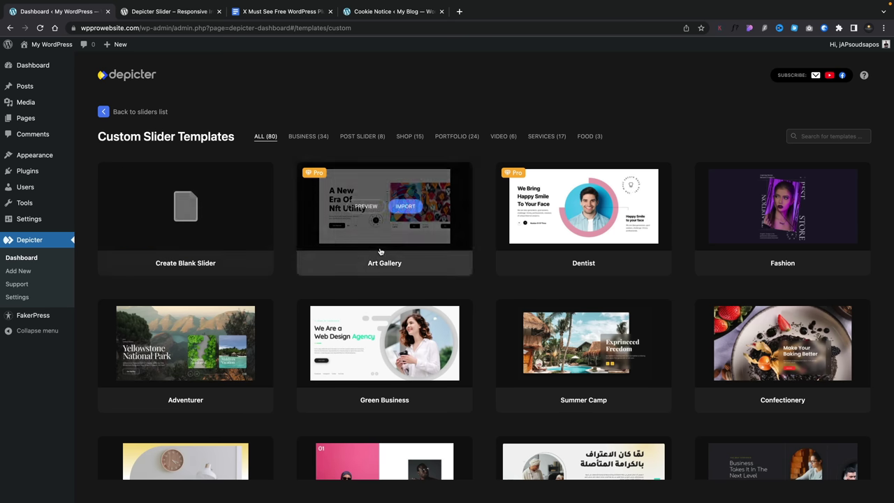
- Preview the Confectionery template at tablet, phone and desktop widths, then close it
scroll(629, 287, "down", 1)
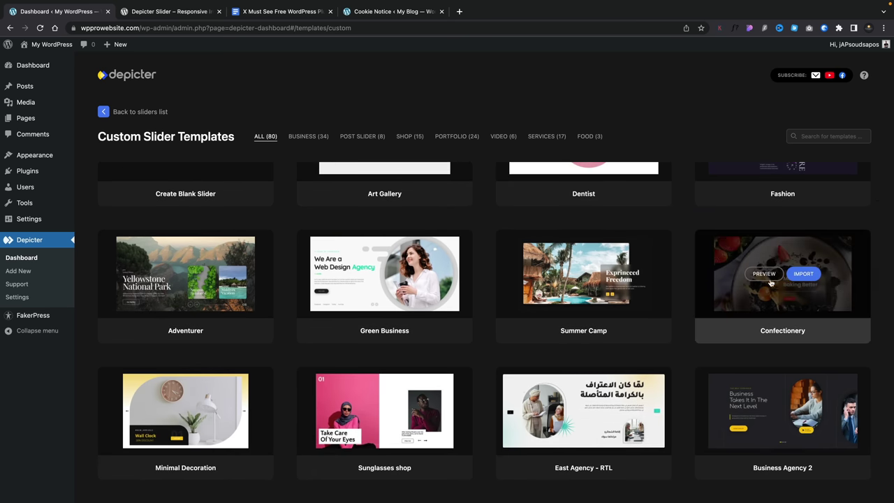
left_click(769, 276)
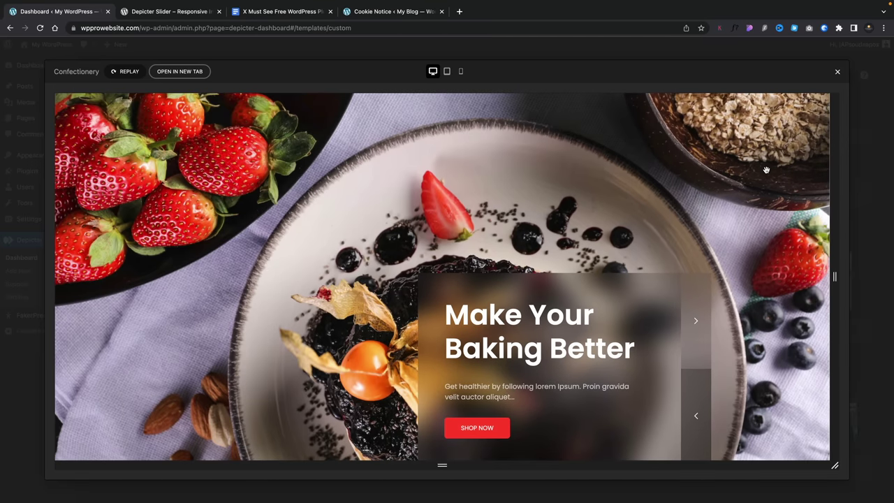
left_click(446, 72)
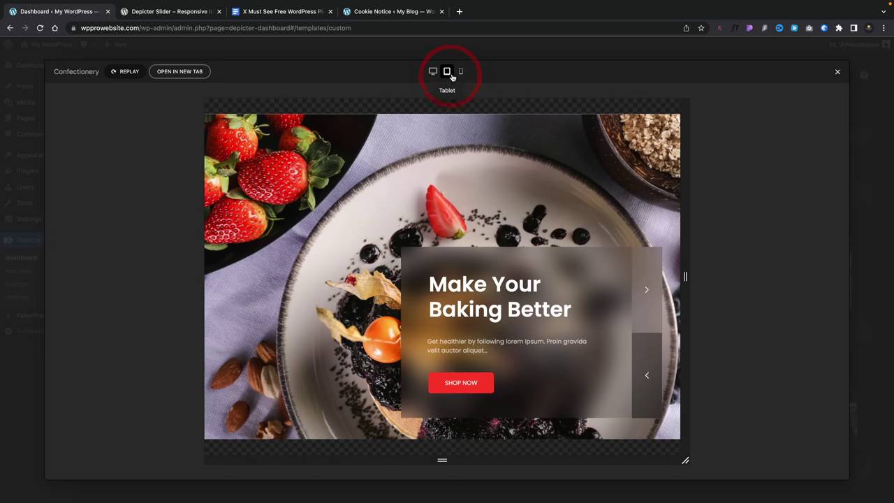
left_click(459, 72)
left_click(447, 72)
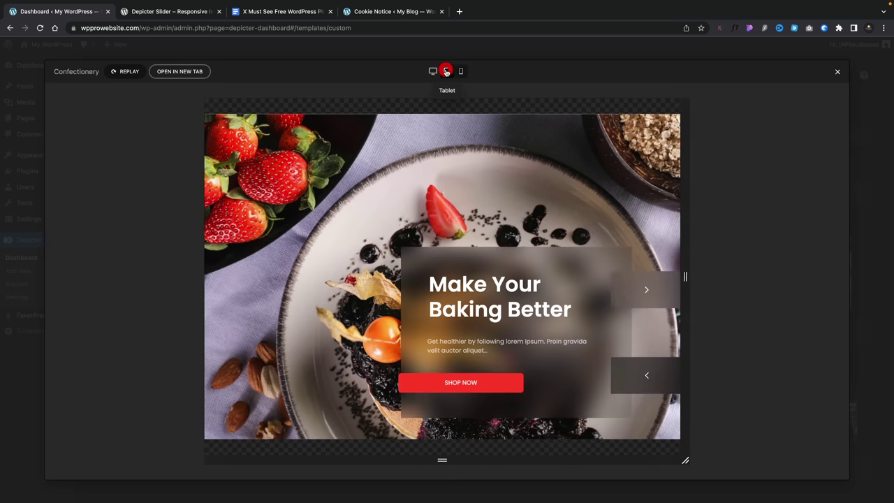
left_click(431, 72)
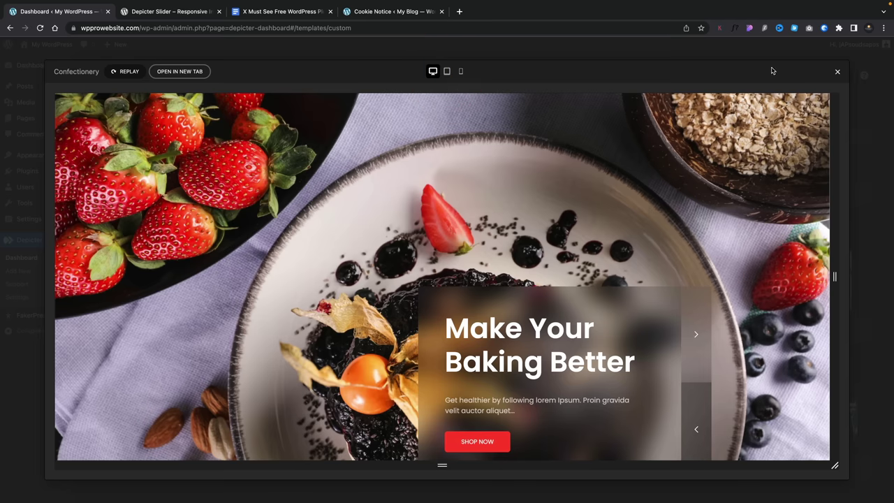
left_click(837, 73)
- Import the Confectionery template and dismiss the welcome message
mouse_move(790, 282)
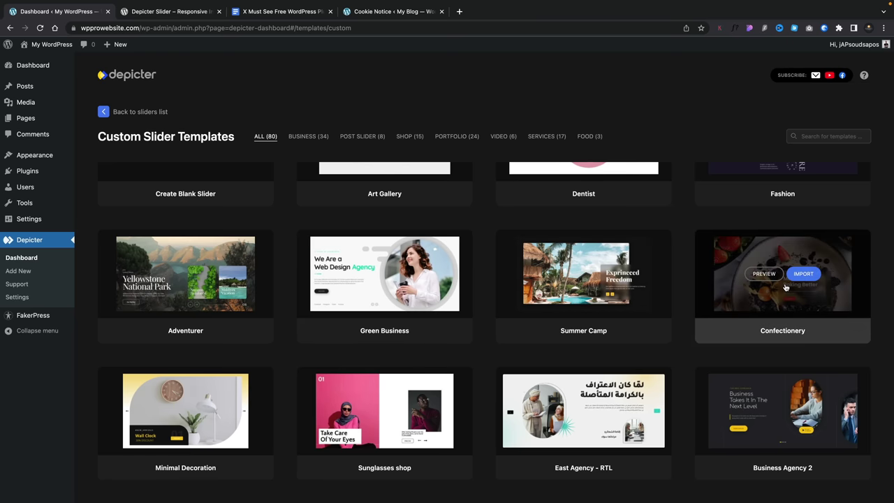
left_click(804, 274)
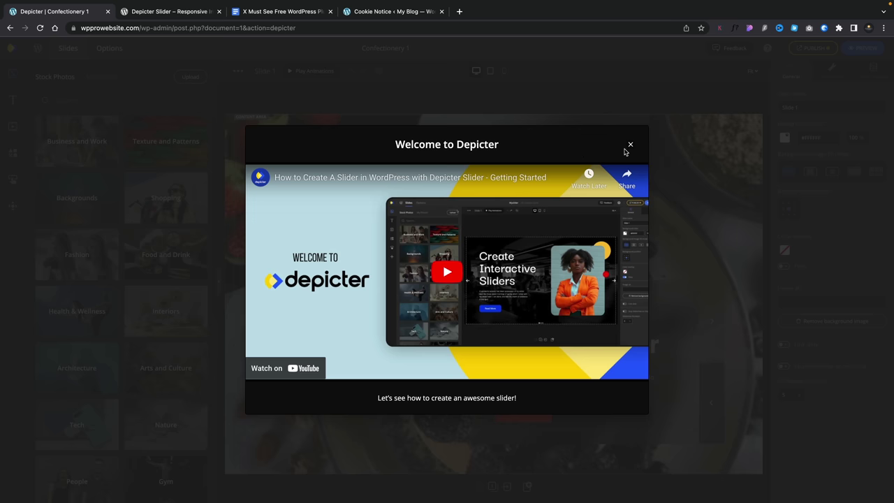
left_click(628, 146)
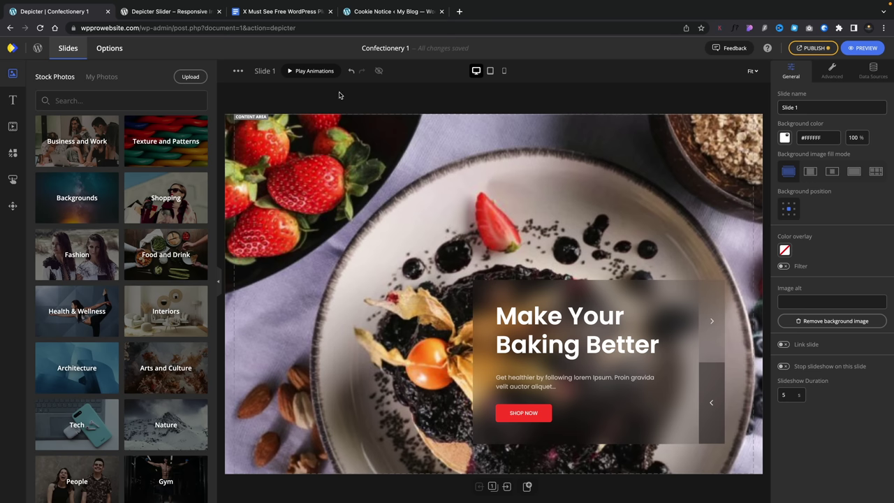
- Play slide animations, inspect the next arrow's Options, Hover and Animation tabs, then open slider Options
left_click(303, 72)
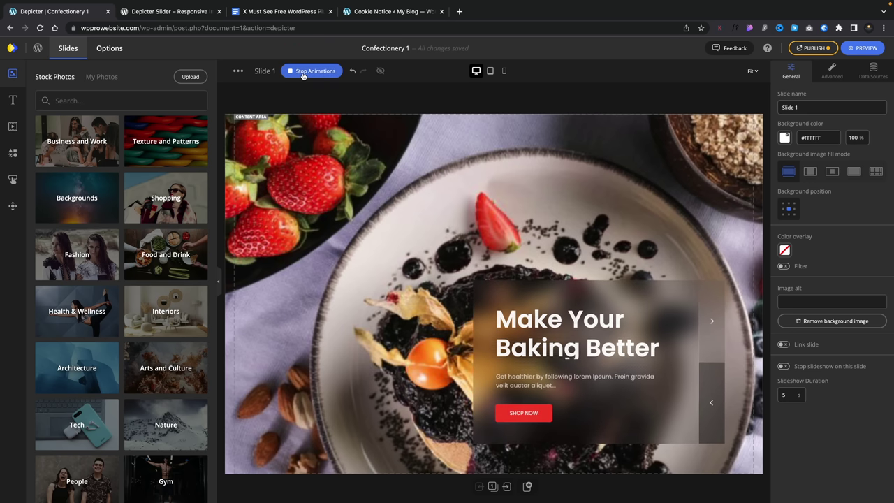
left_click(711, 320)
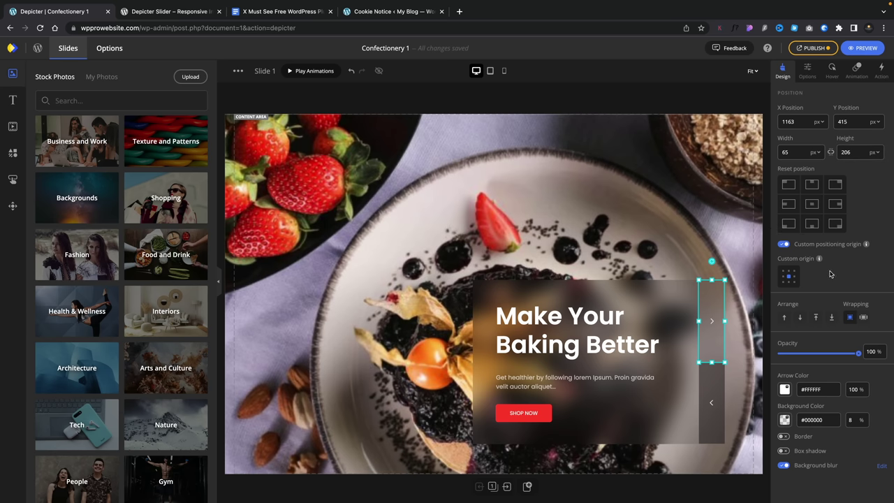
left_click(809, 73)
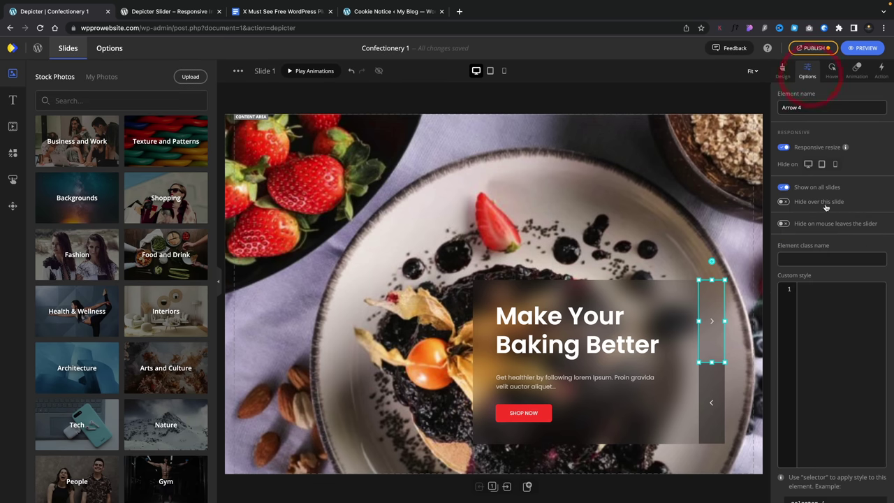
scroll(827, 227, "down", 3)
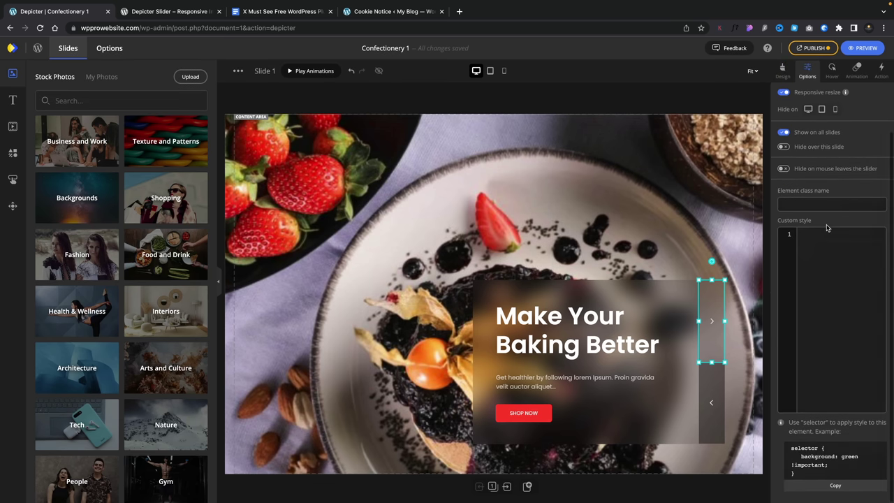
scroll(827, 228, "up", 2)
left_click(832, 73)
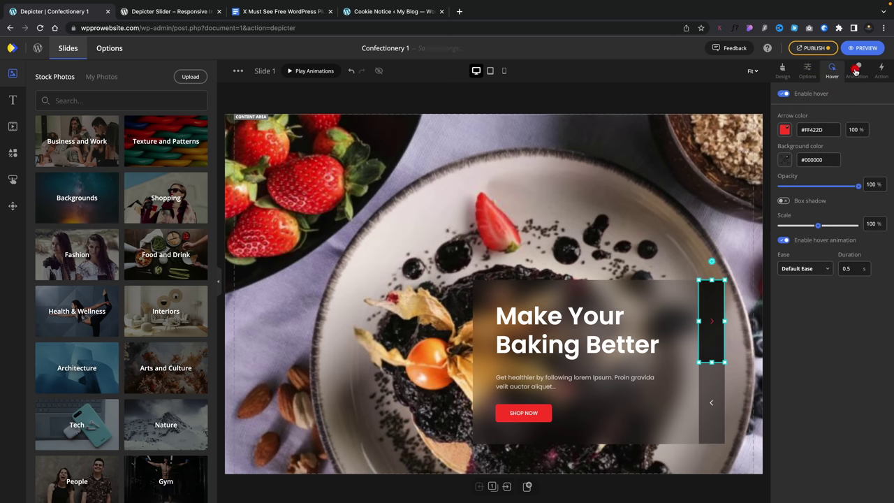
left_click(855, 72)
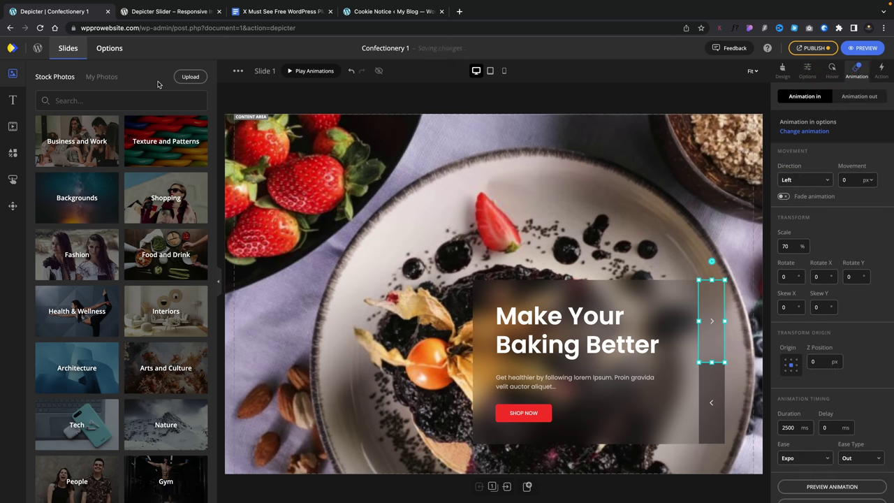
left_click(110, 49)
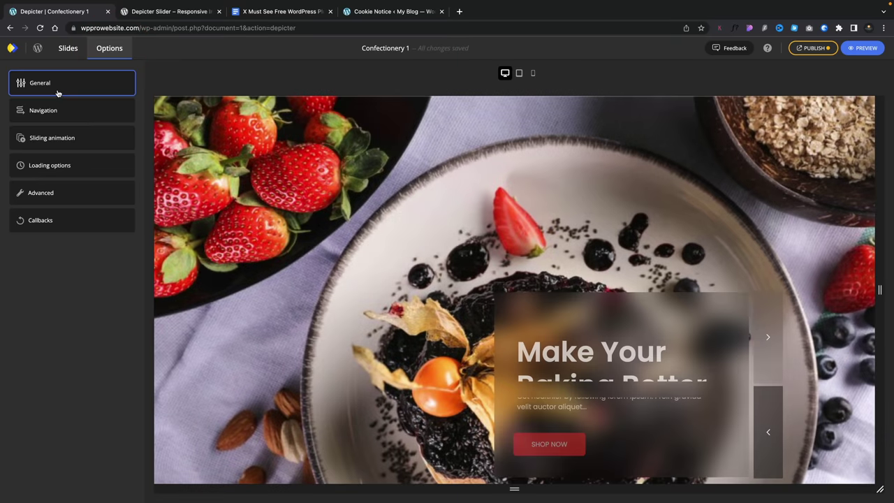